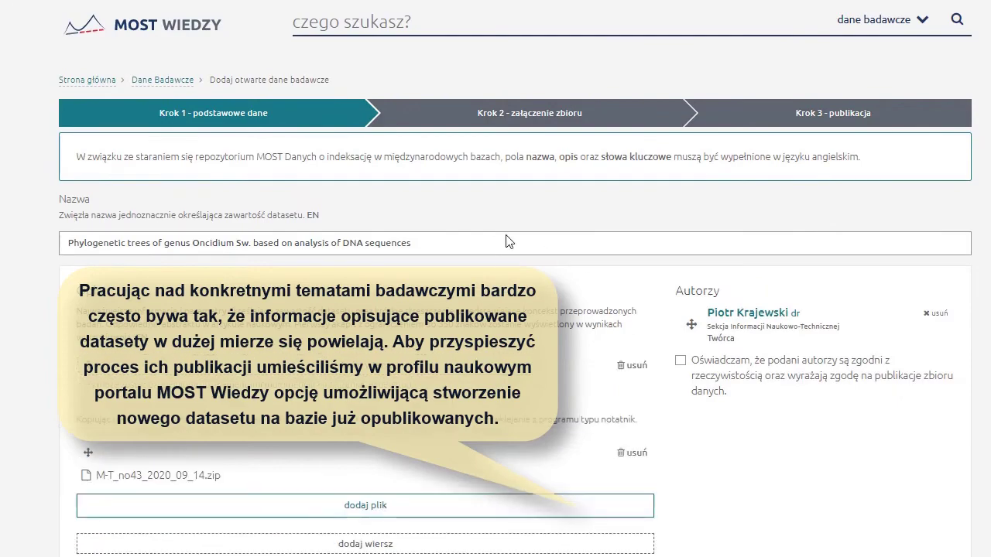
- Add a single-column row for a graphic or film below the dataset's description text
scroll(496, 278, down, 10)
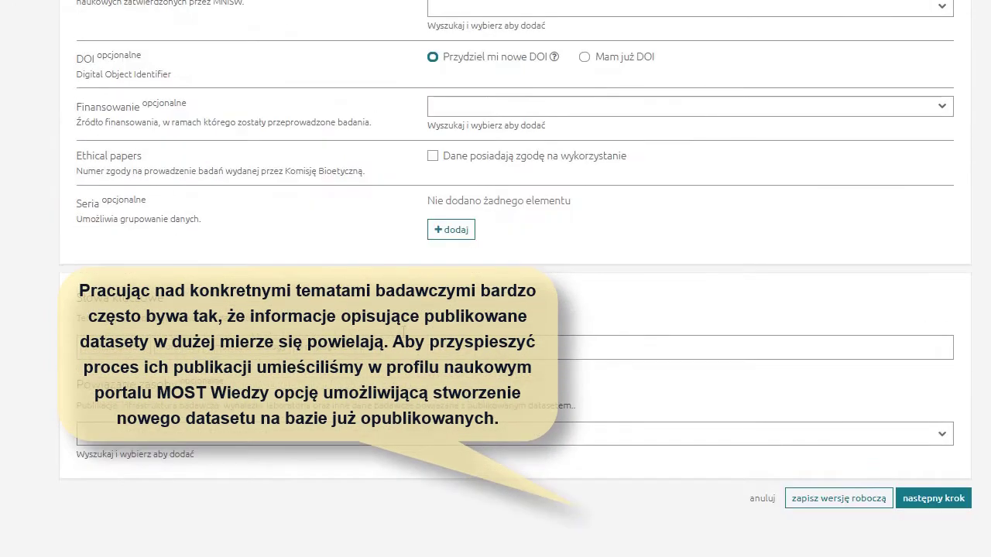
scroll(495, 279, up, 4)
scroll(495, 279, up, 5)
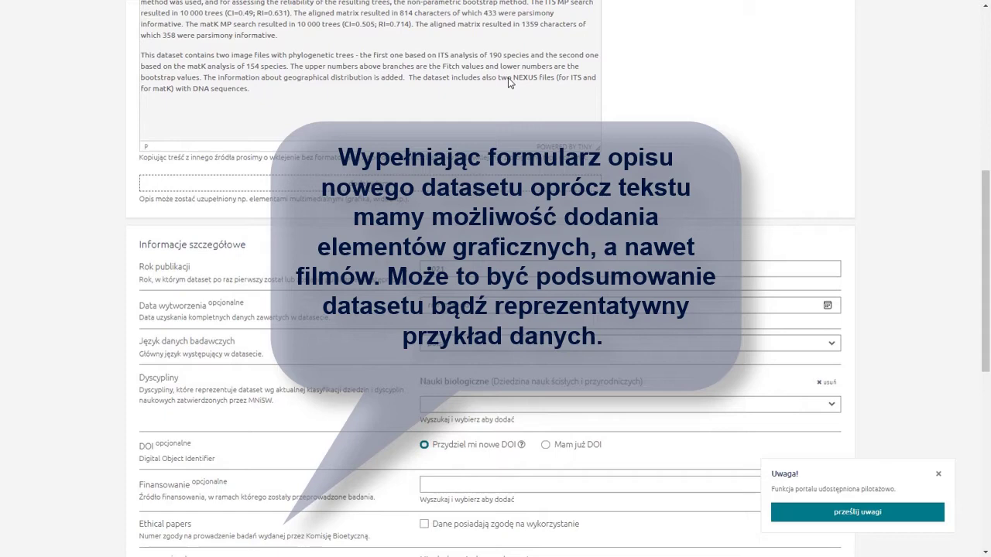
scroll(508, 78, down, 1)
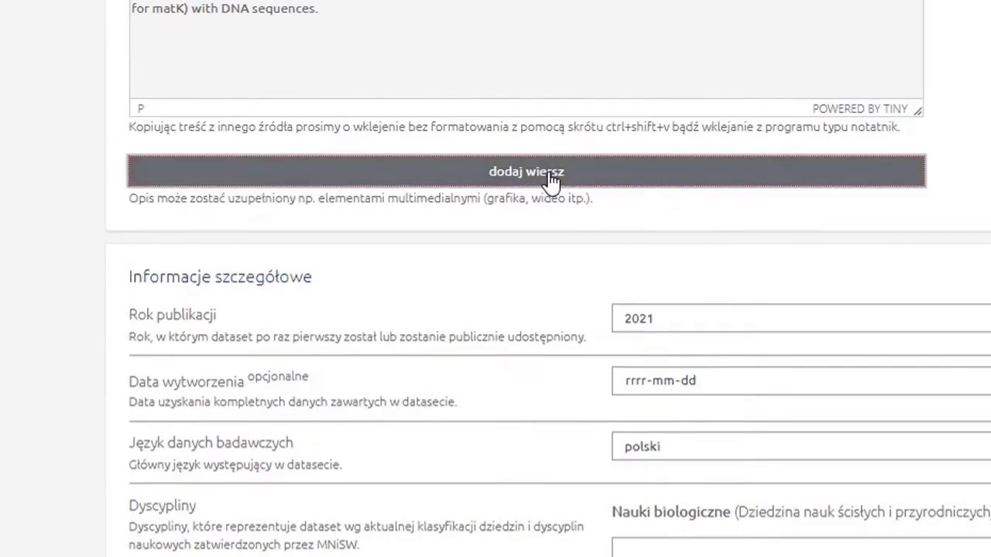
click(392, 102)
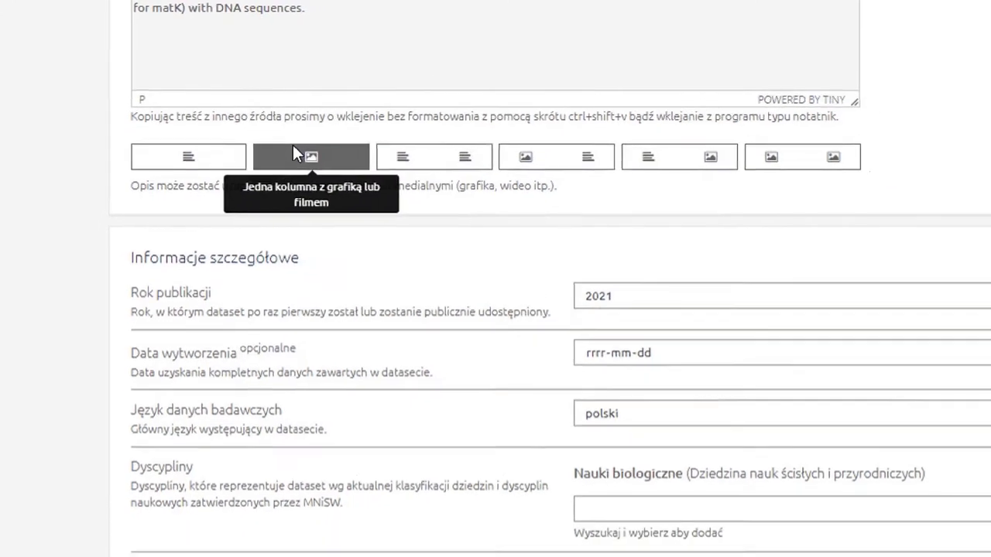
click(292, 153)
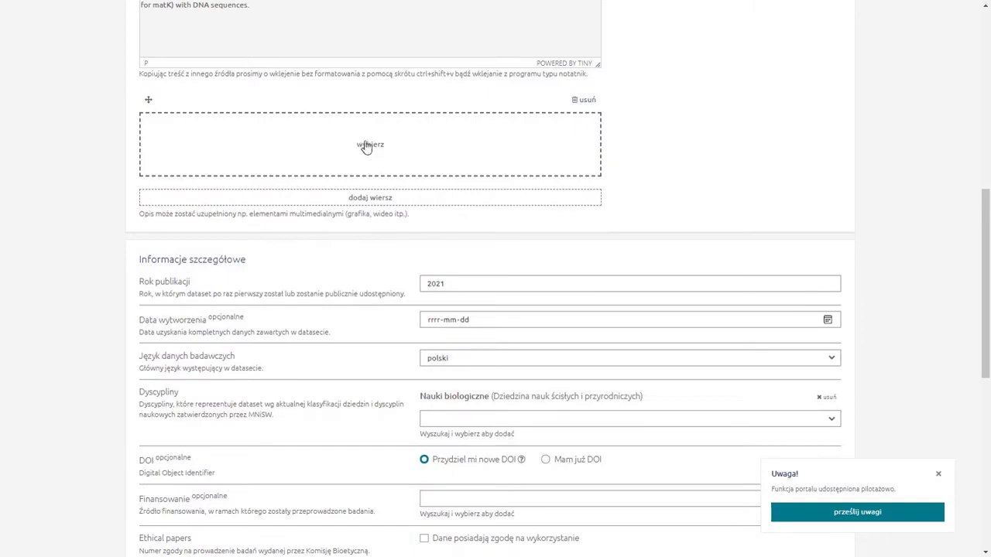
- Upload 2021-07-11 222041.png from the most folder on the desktop and choose it for the new row
click(366, 146)
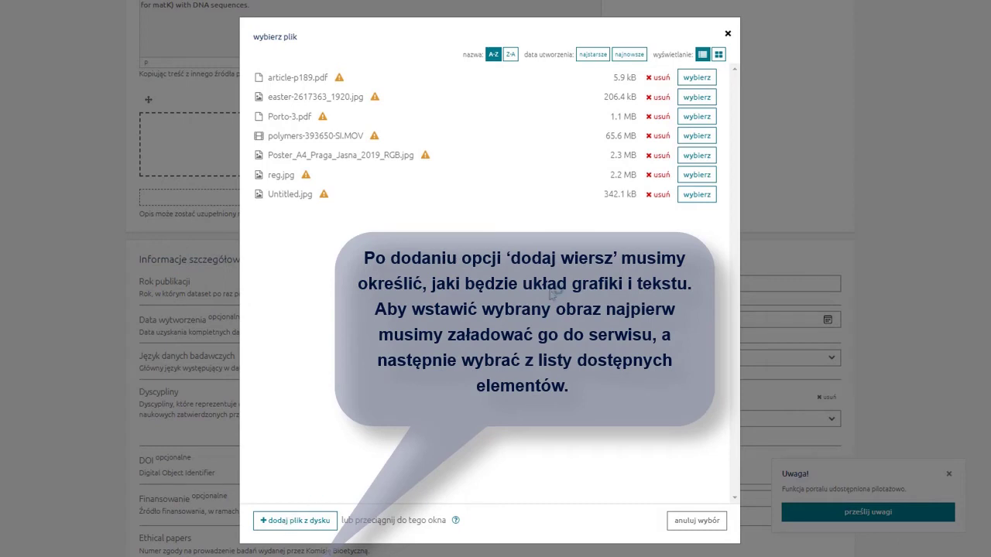
click(295, 520)
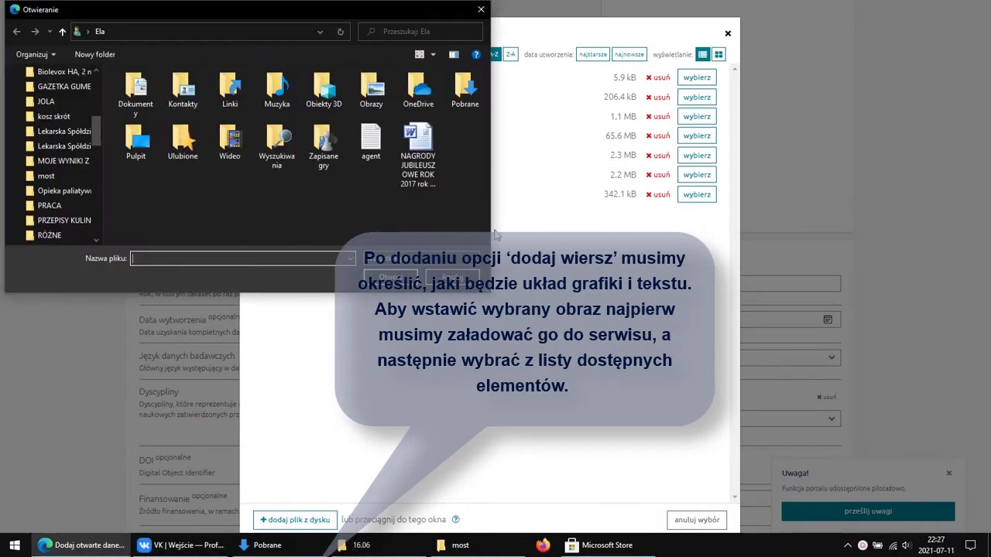
double_click(136, 141)
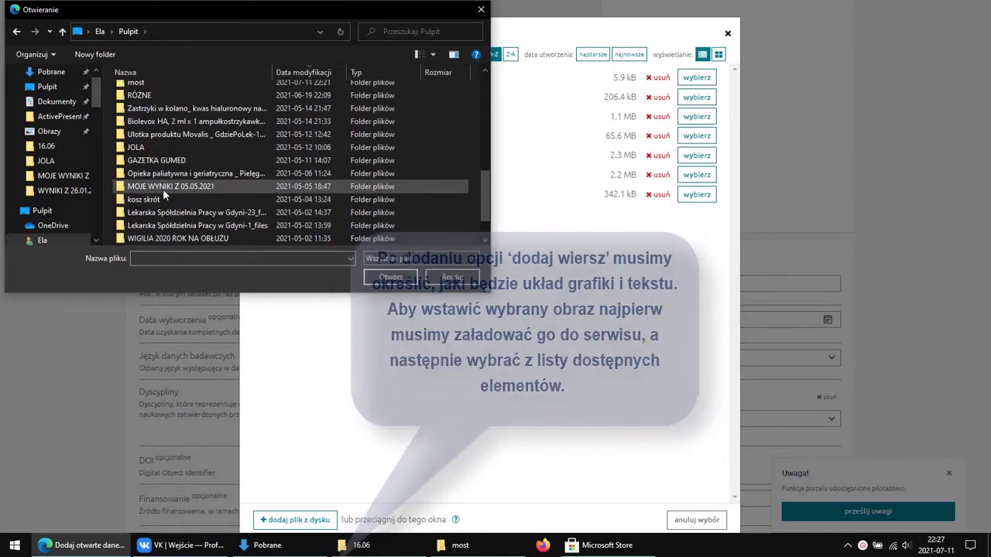
double_click(138, 82)
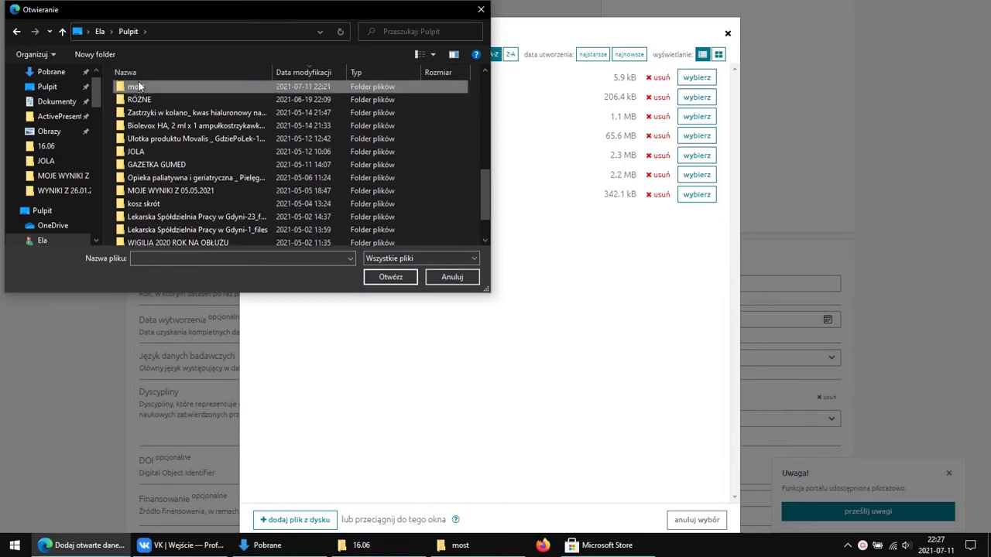
double_click(227, 106)
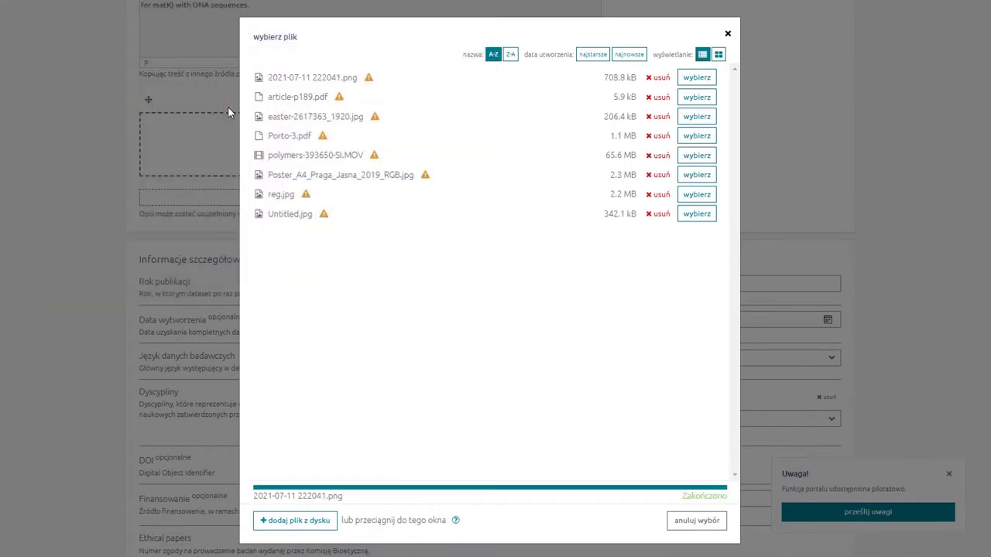
click(288, 82)
- Open the Finansowanie choices in the dataset's detailed information
scroll(737, 312, down, 2)
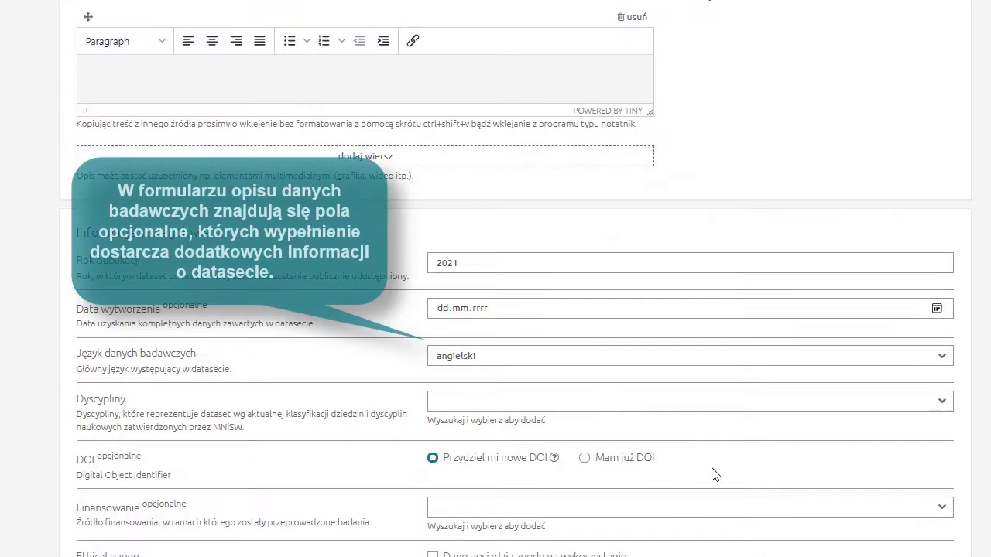
scroll(713, 474, down, 3)
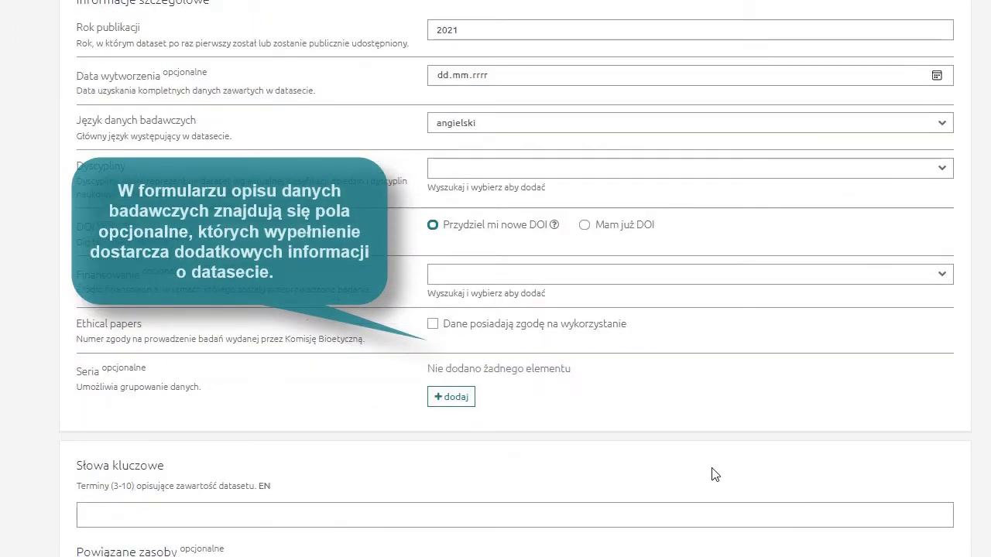
click(646, 283)
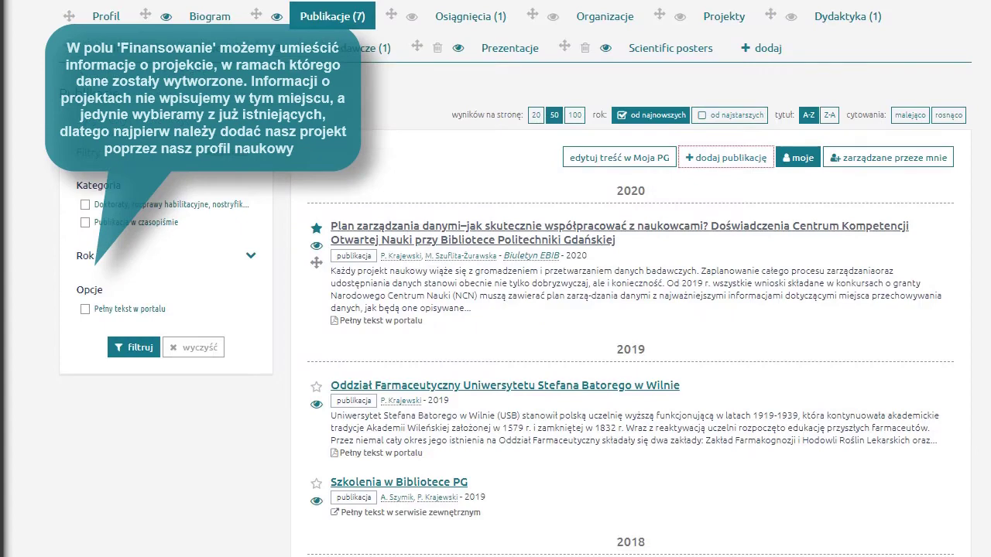
- Show the Projekty section of the researcher's profile and open the form for adding a project
scroll(518, 256, up, 5)
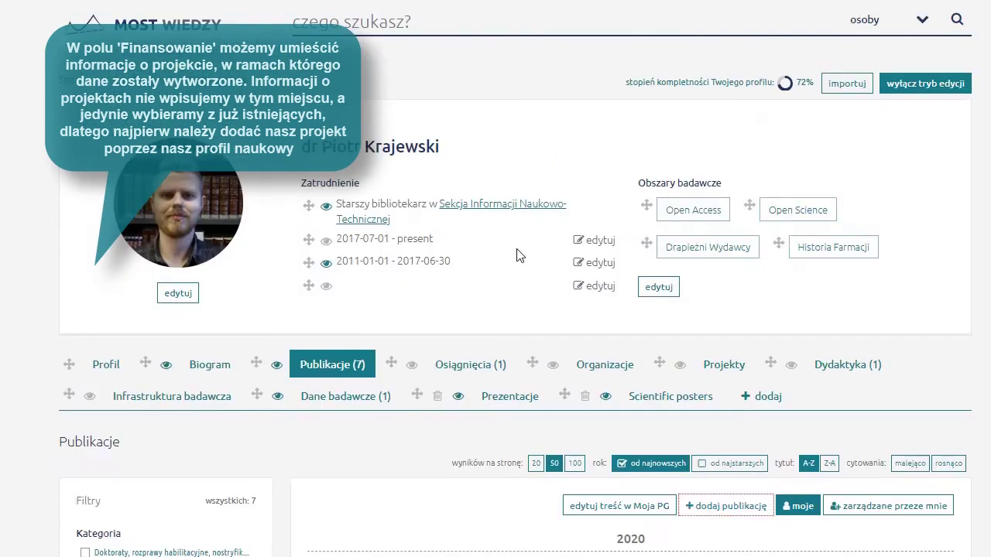
click(724, 365)
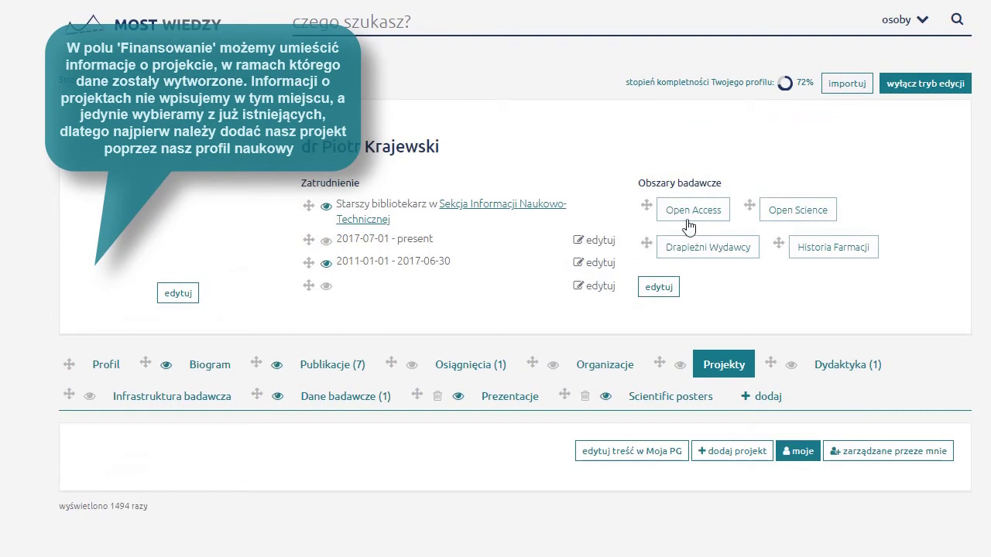
scroll(591, 391, down, 2)
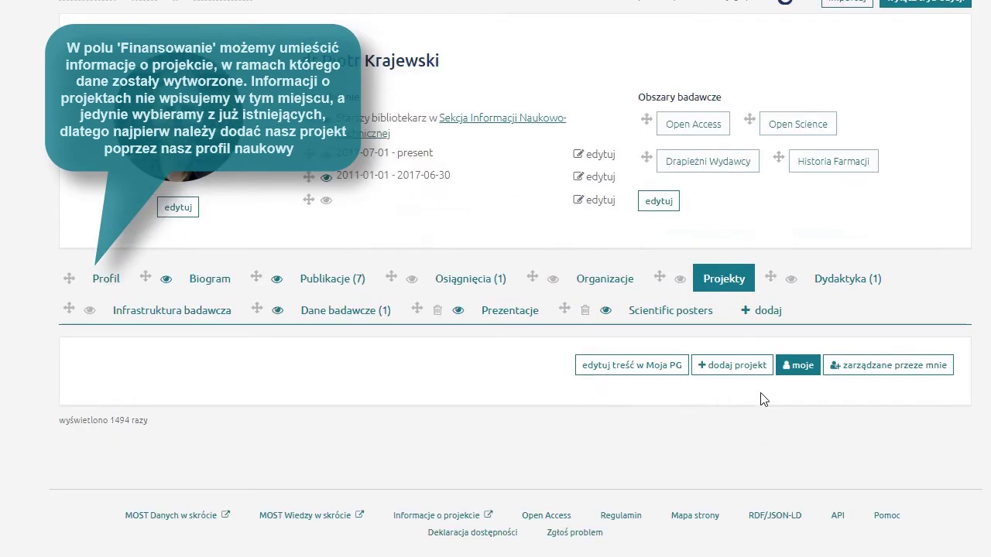
click(754, 374)
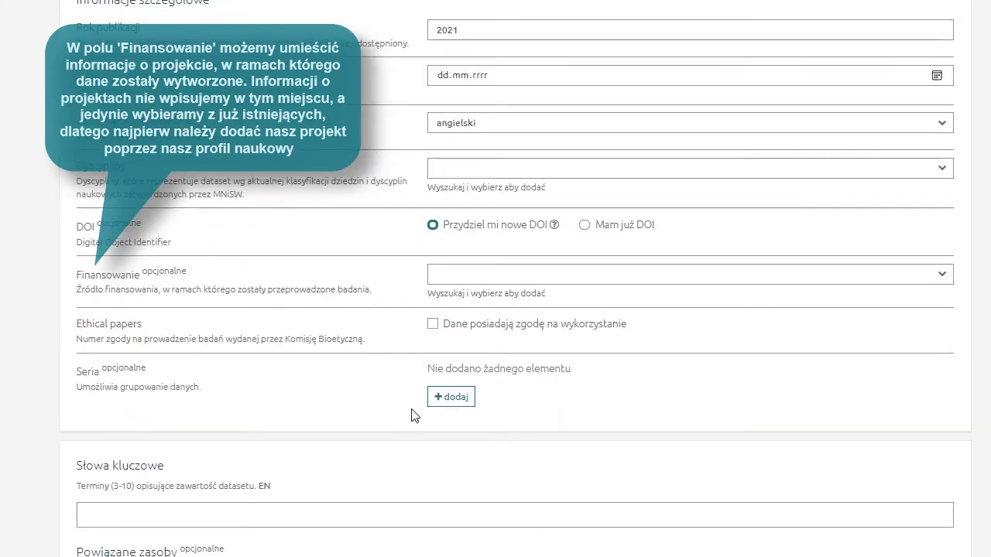
- Search the dataset's related resources for "centrum komp" and add the publication "Plan zarządzania danymi–jak skutecznie współpracować z naukowcami?"
scroll(414, 410, down, 3)
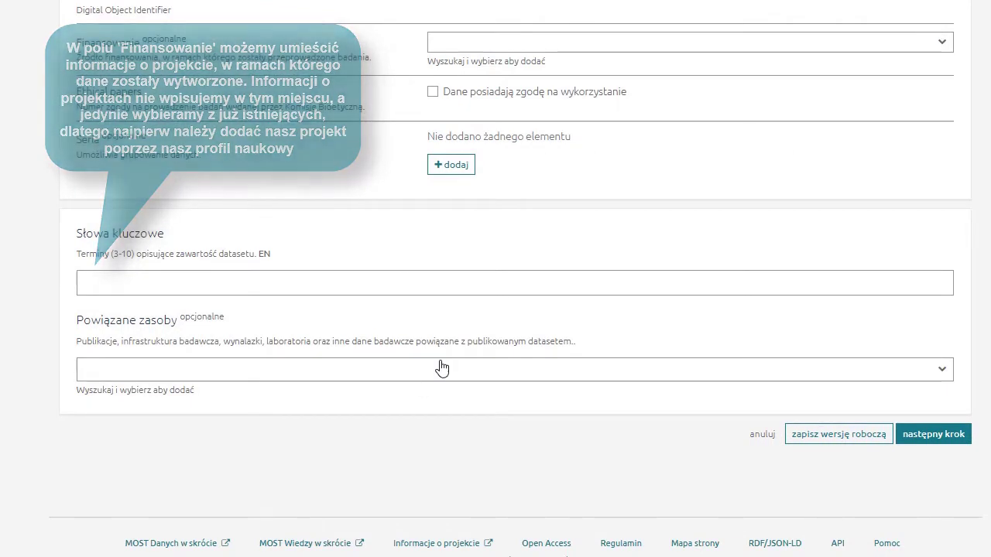
click(611, 377)
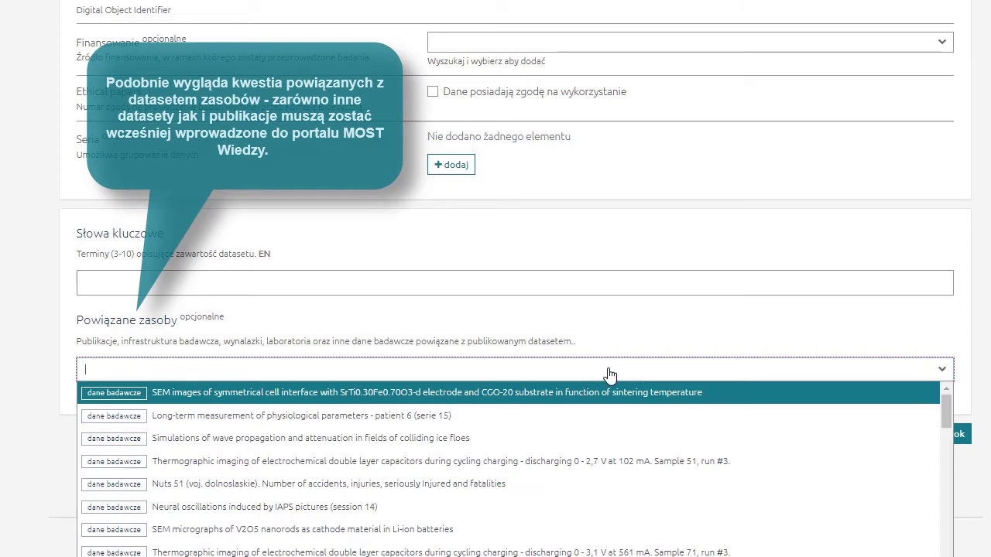
text(centrum)
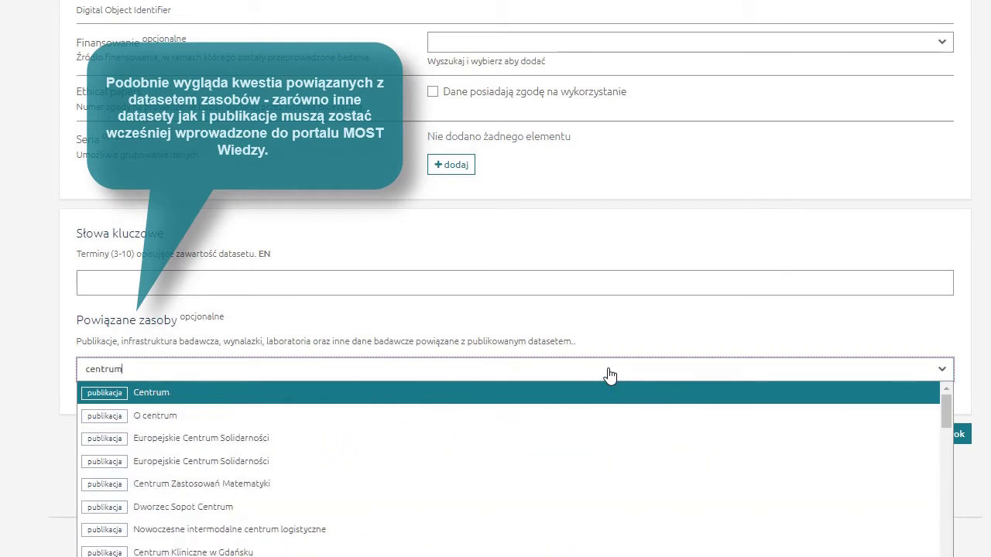
text( komp)
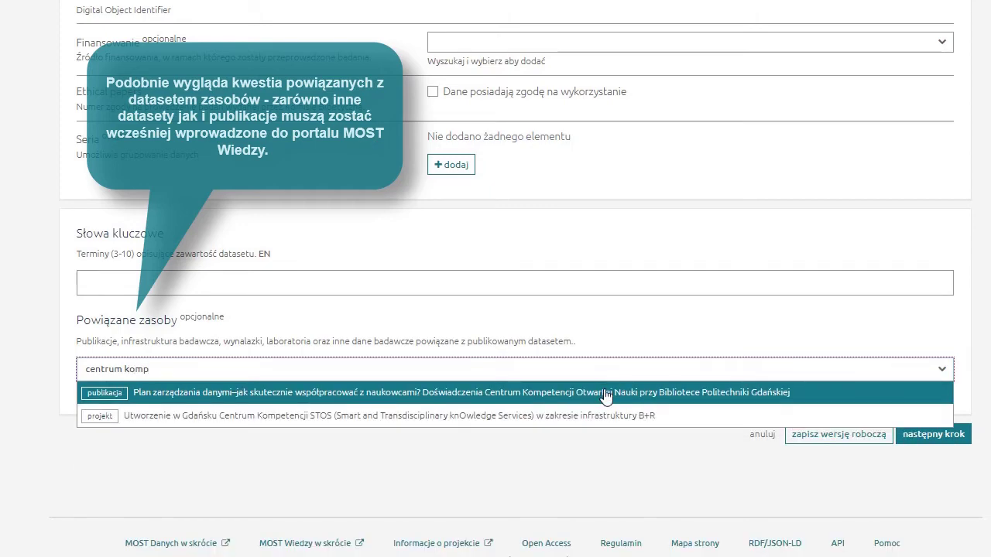
click(603, 392)
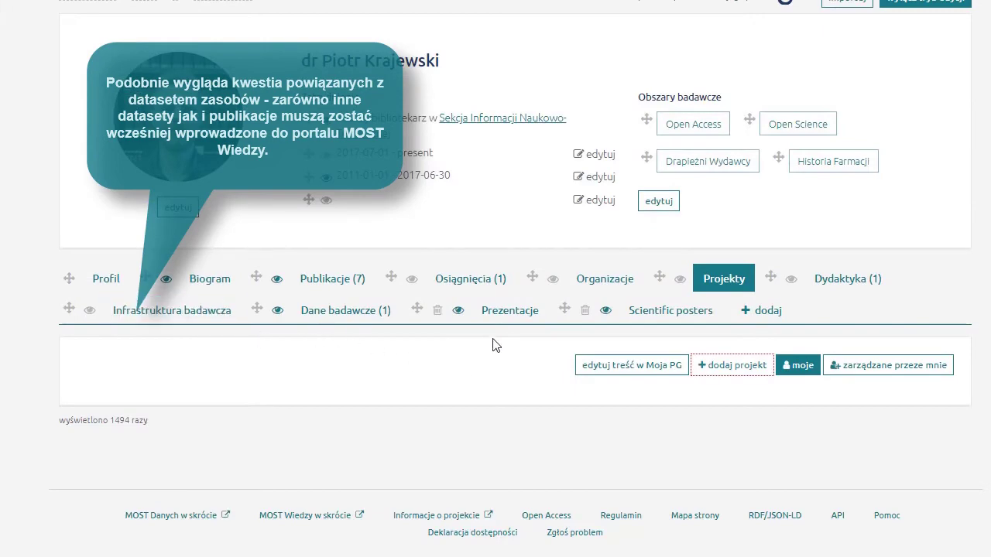
- Show the Publikacje section of the researcher's profile and look through the form for adding a publication
click(352, 282)
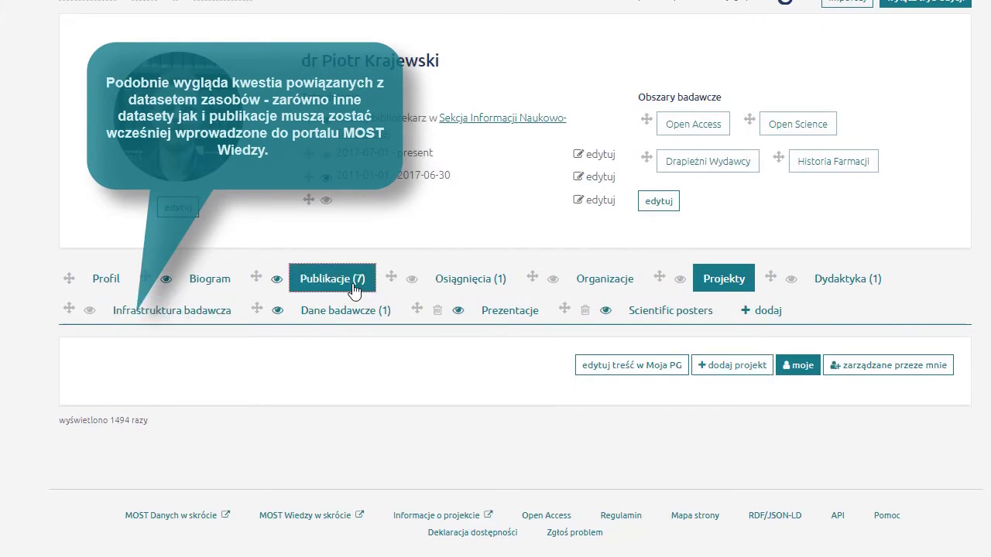
scroll(734, 465, down, 3)
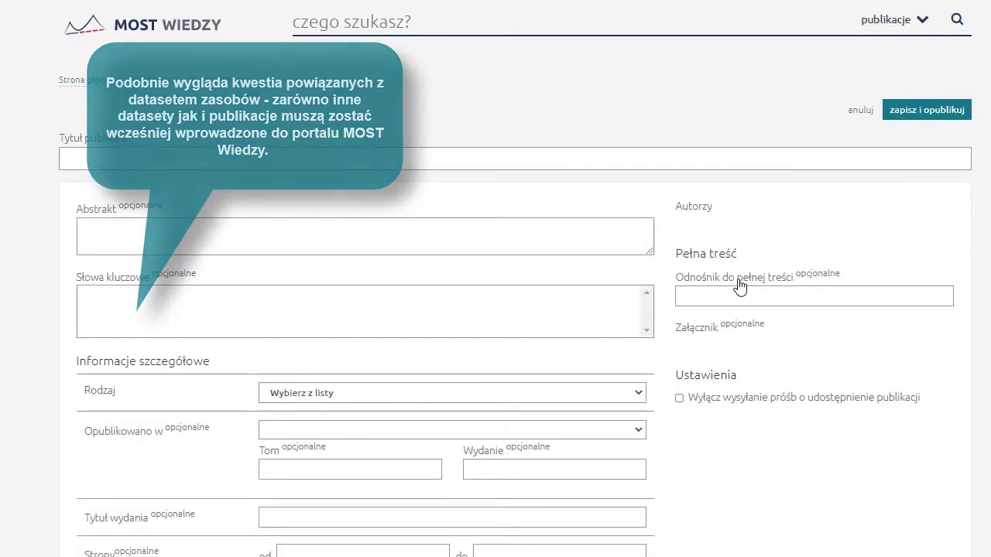
scroll(739, 287, down, 2)
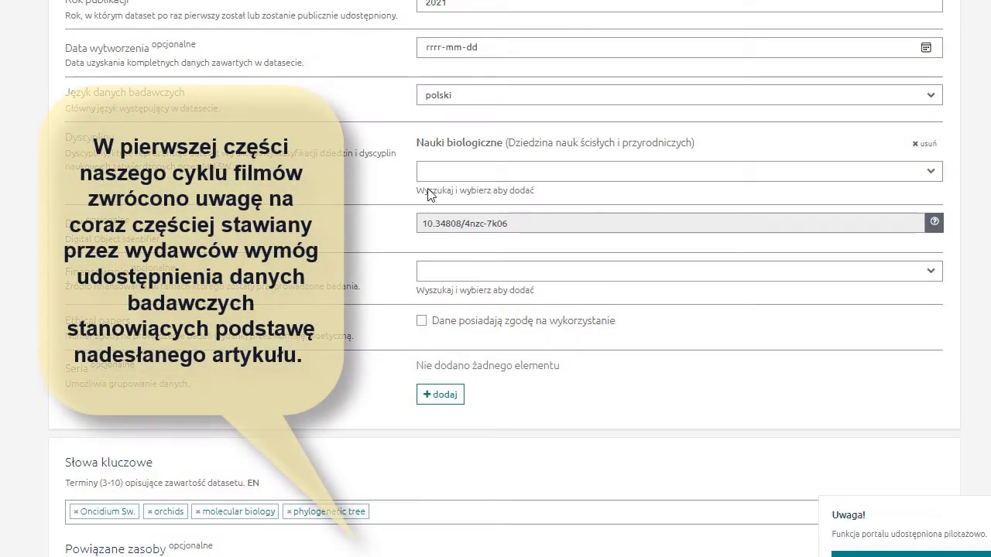
- Review the basic data of the Oncidium Sw. dataset and advance to the file attachment stage
scroll(702, 270, up, 15)
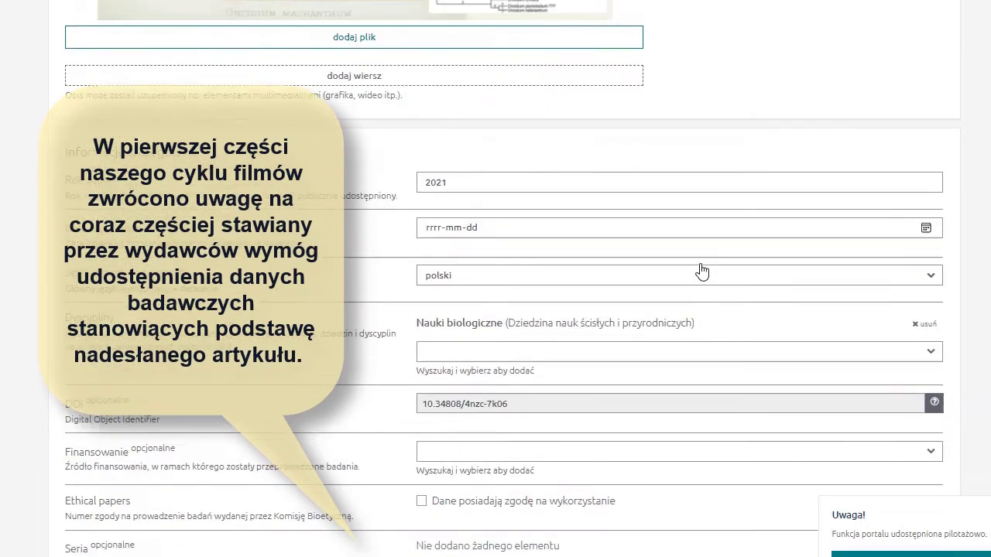
scroll(757, 258, down, 15)
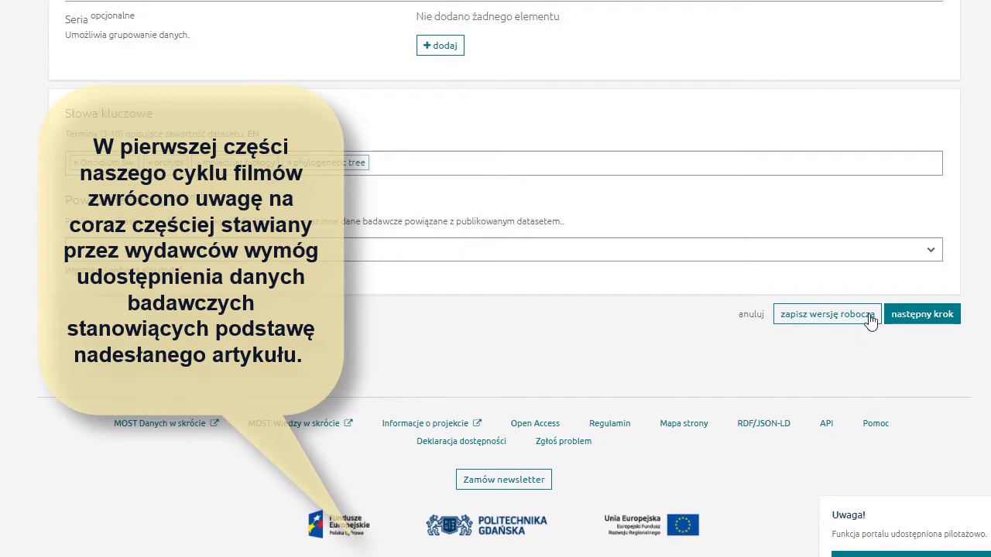
click(904, 316)
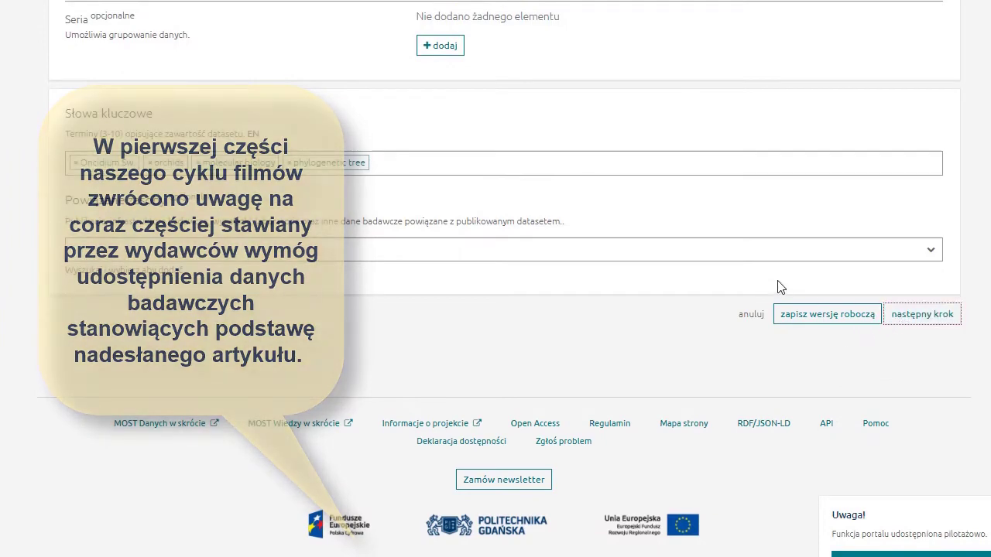
- Check the attached file's licence, software and embargo details and save the dataset as a draft
scroll(735, 319, down, 1)
scroll(735, 319, down, 1)
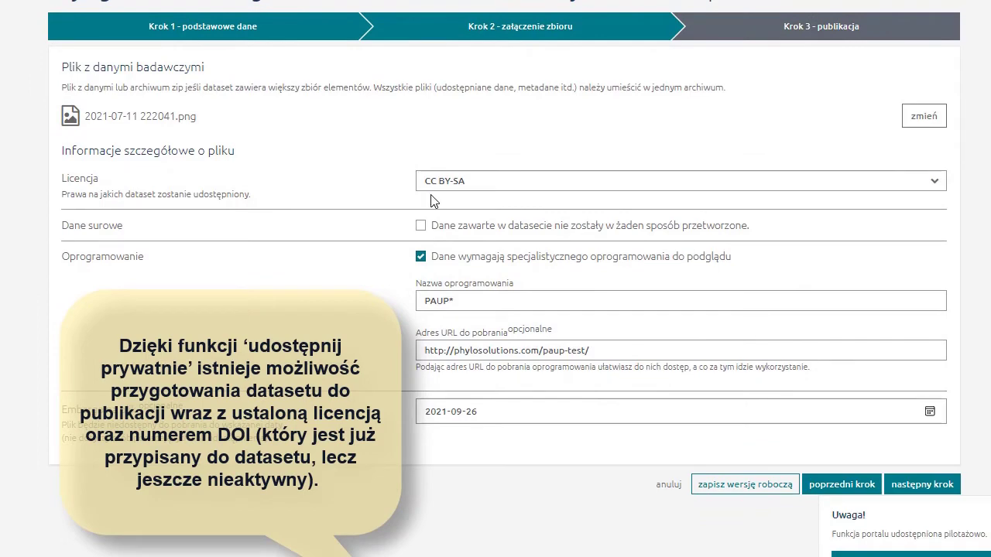
scroll(913, 460, down, 2)
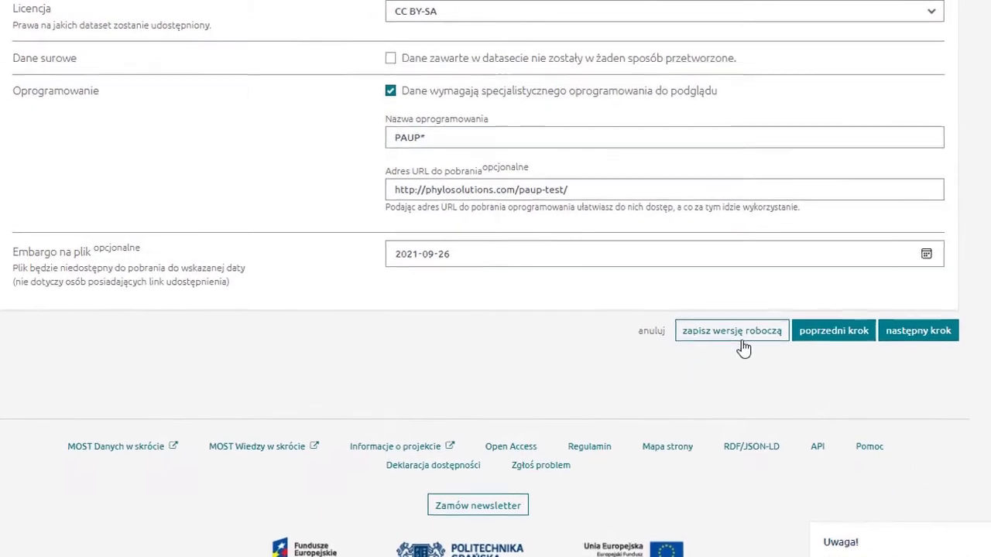
click(761, 315)
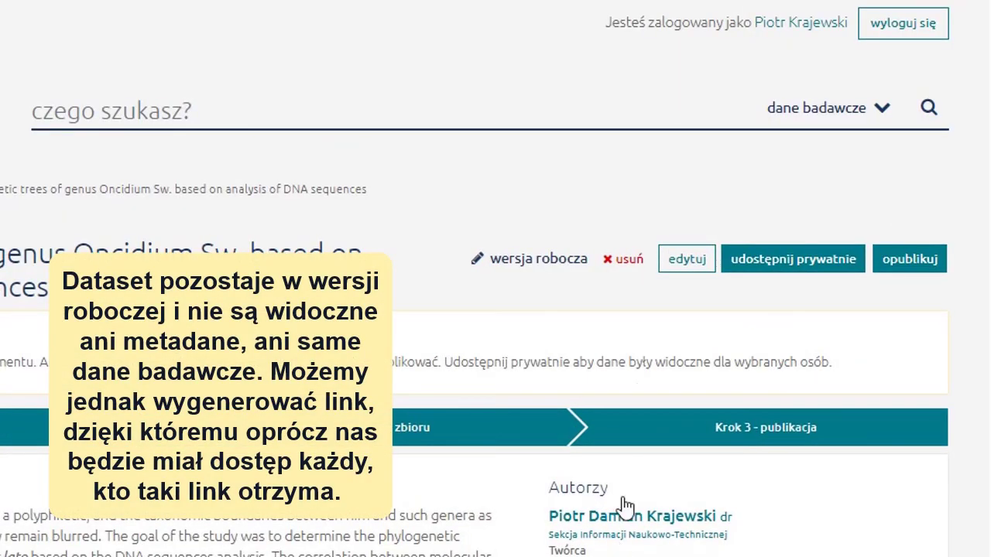
- Share the draft dataset privately and copy its sharing link
click(817, 272)
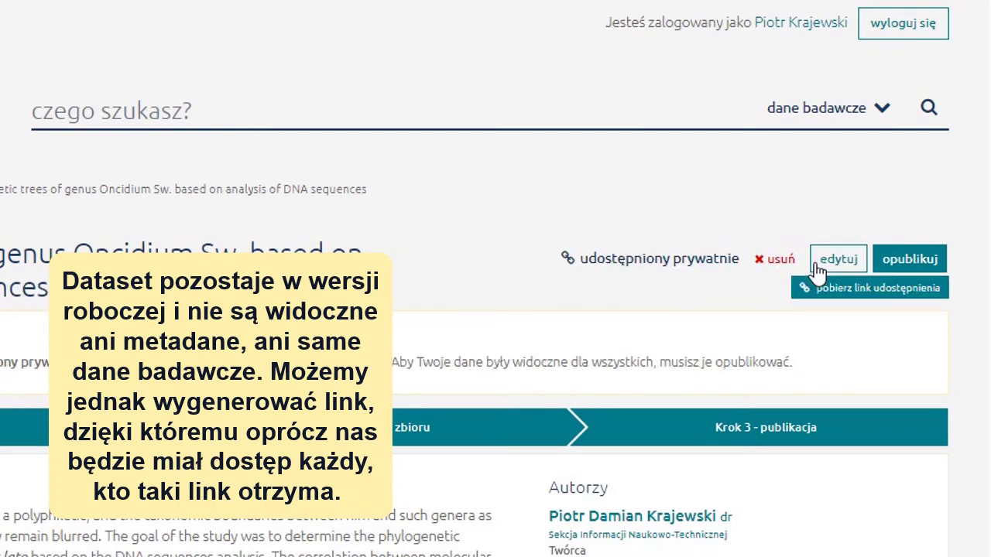
click(832, 298)
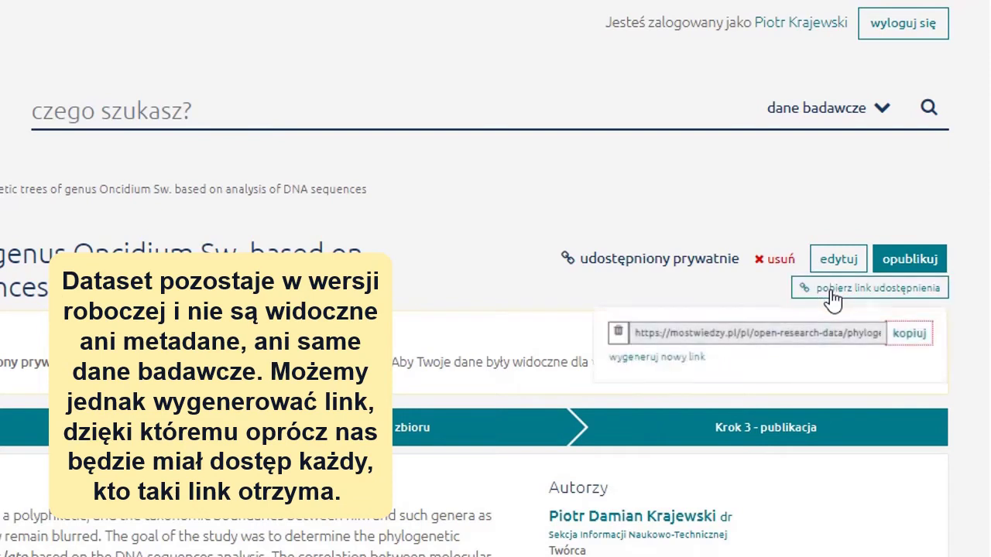
click(908, 334)
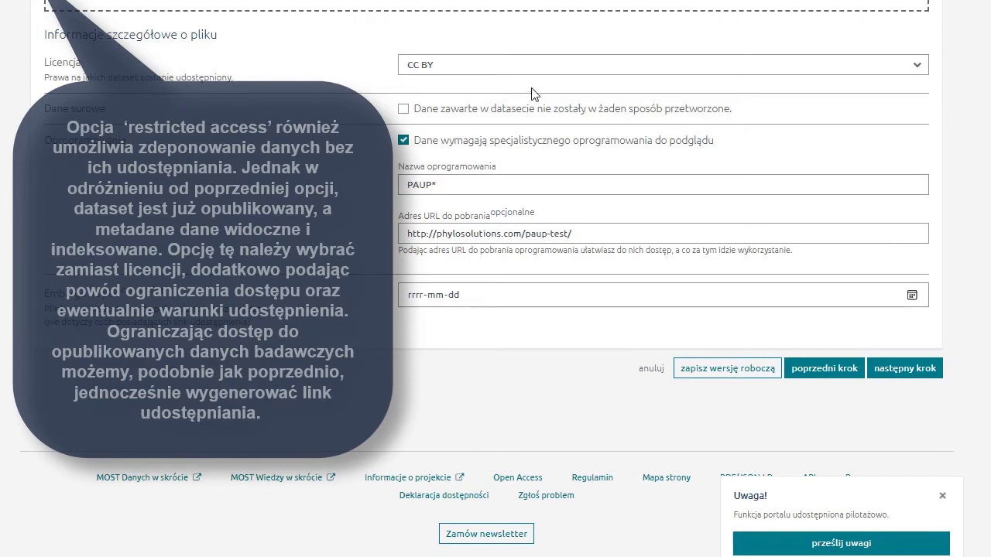
- Set the file's licence to Restricted access with the condition "This dataset is a part of the patent application. If you are interested, please contact me"
click(540, 70)
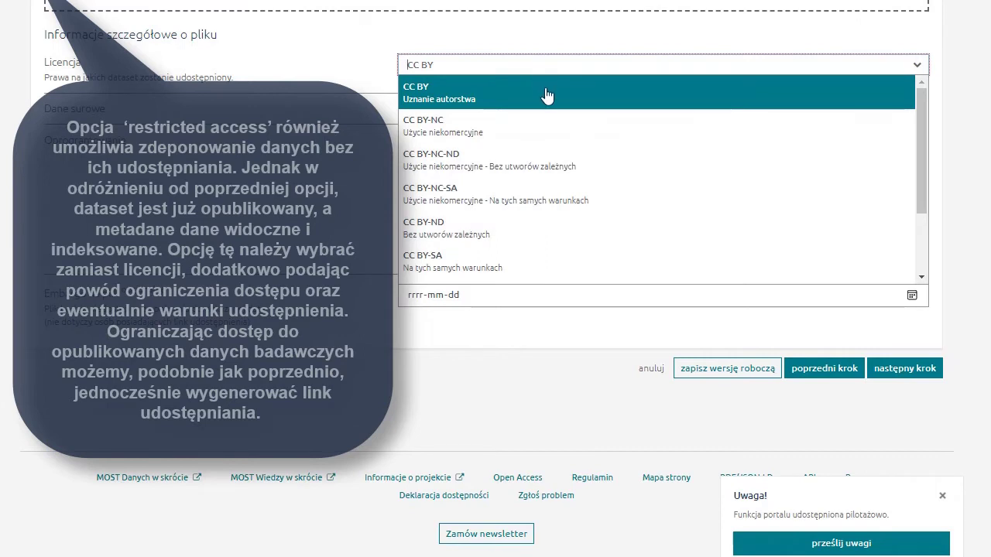
scroll(549, 131, down, 3)
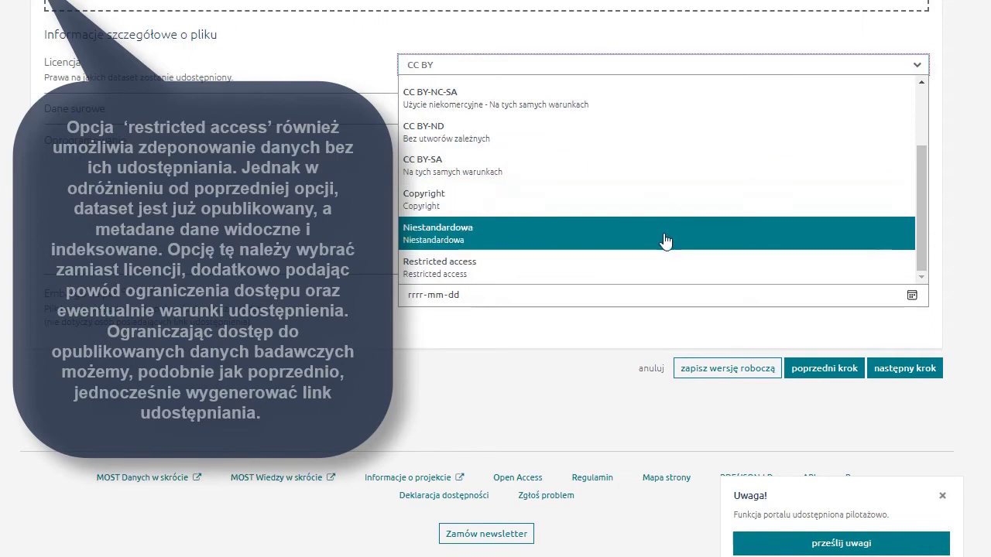
click(670, 266)
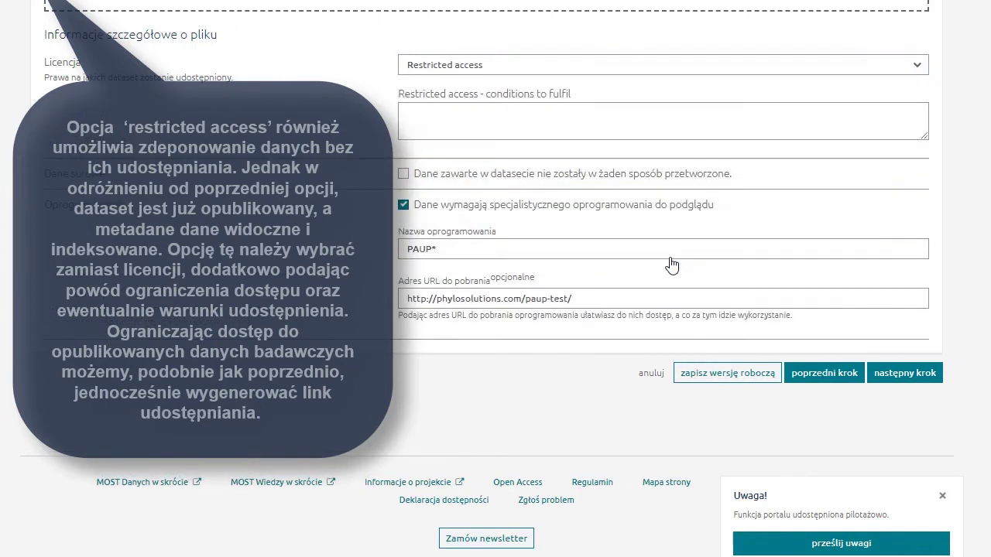
text(aset is a part of the patent application. If you a)
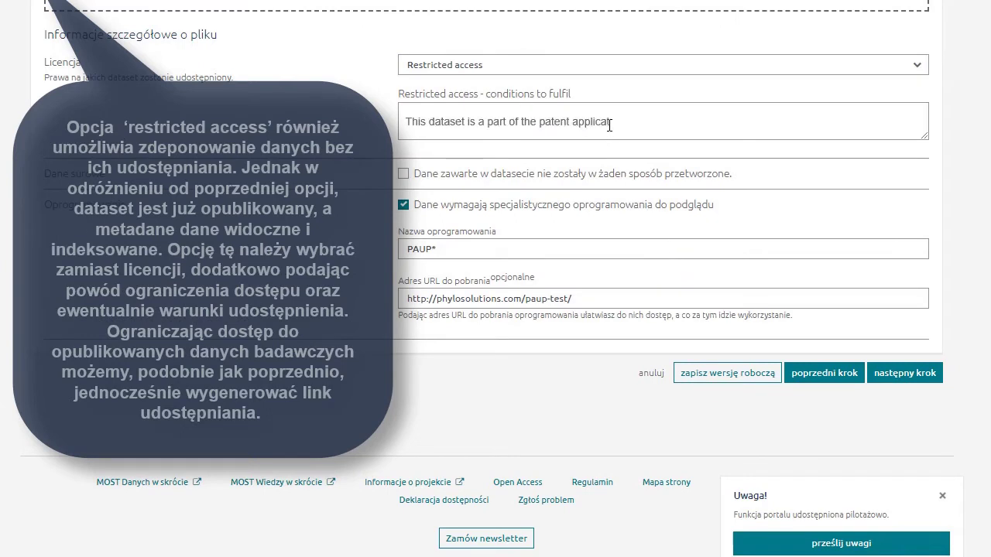
text(re interested, please contact me)
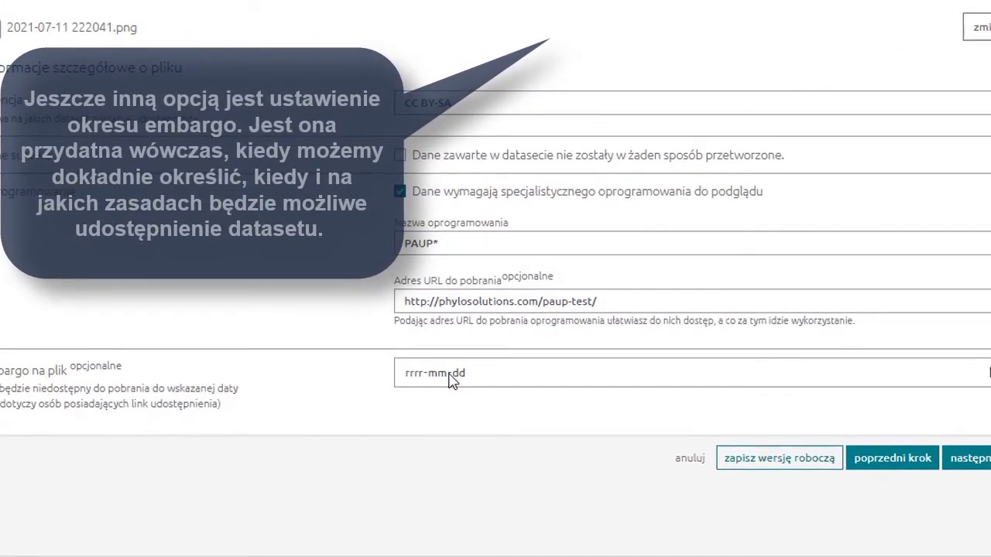
- Set the file's embargo date to 27 September 2021
click(450, 378)
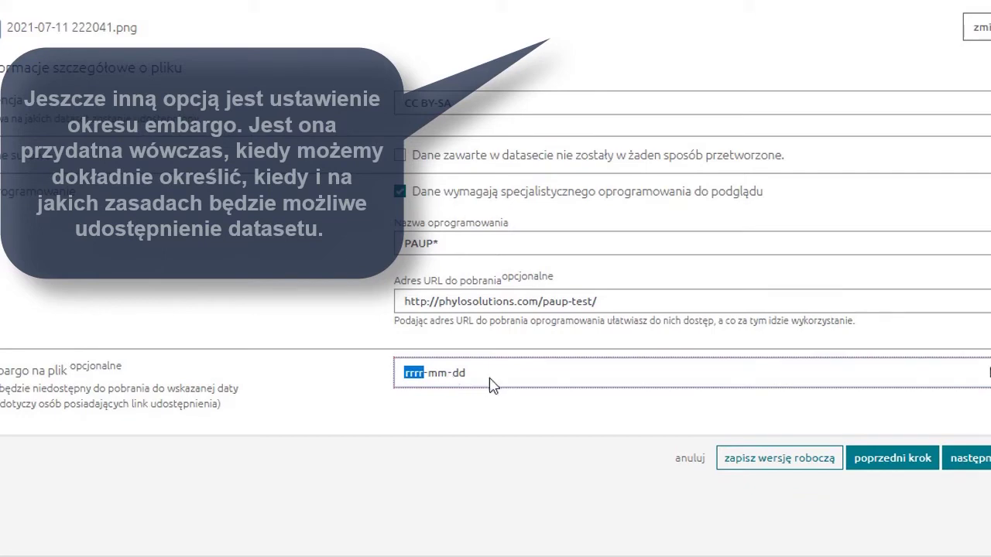
click(439, 379)
click(459, 378)
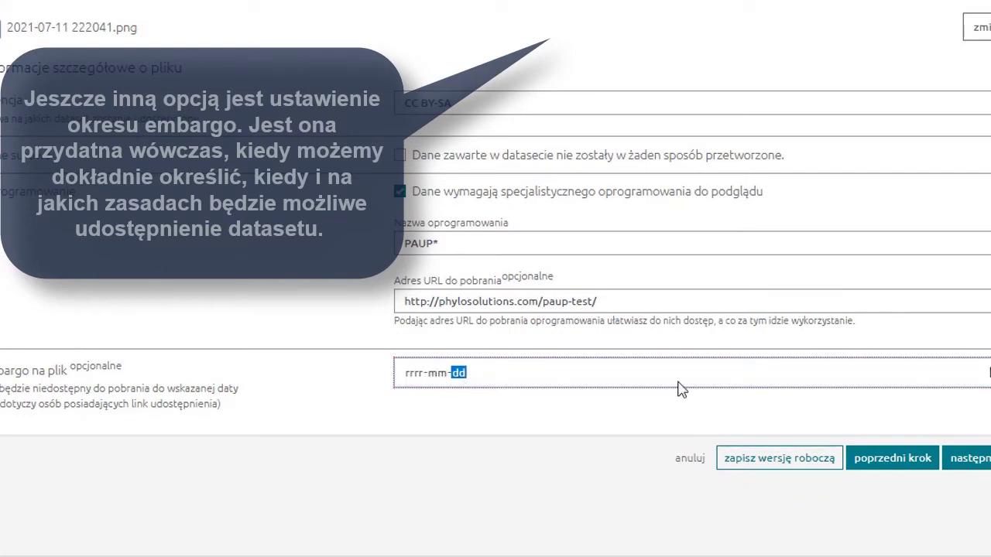
key(alt+Down)
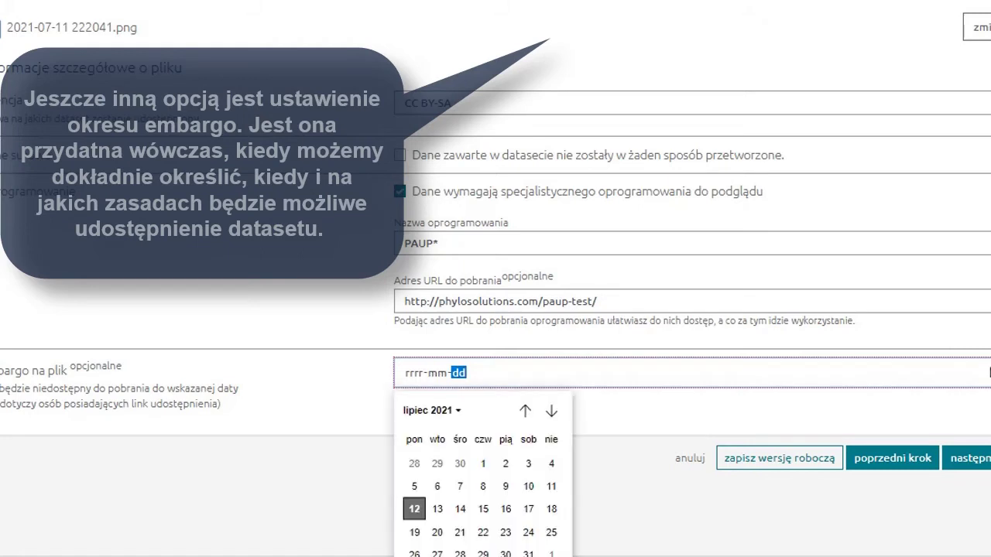
click(551, 412)
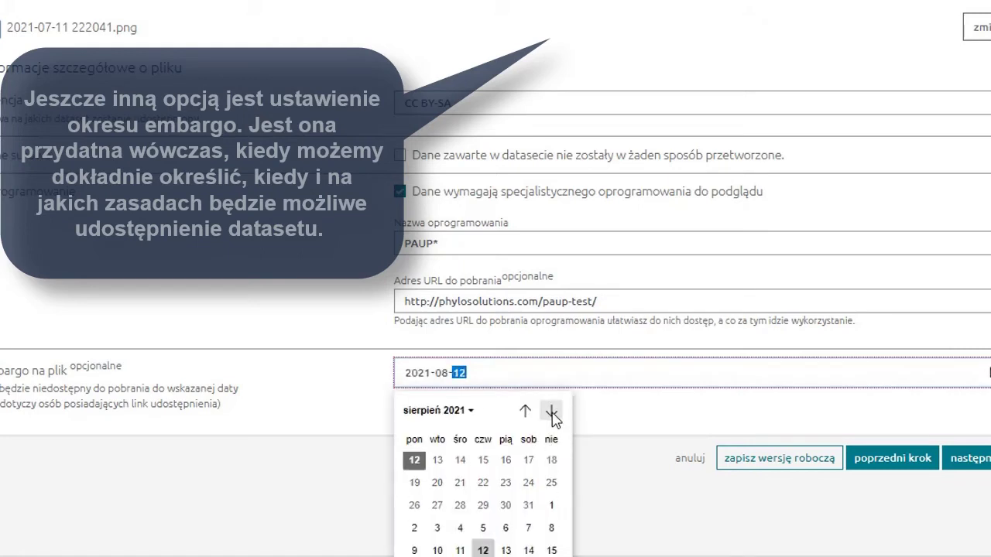
click(551, 412)
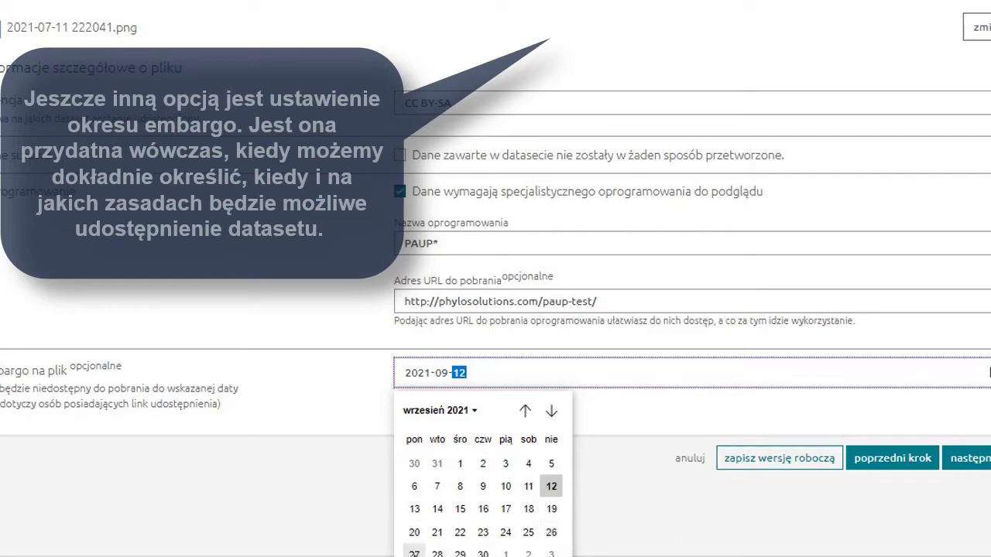
click(416, 554)
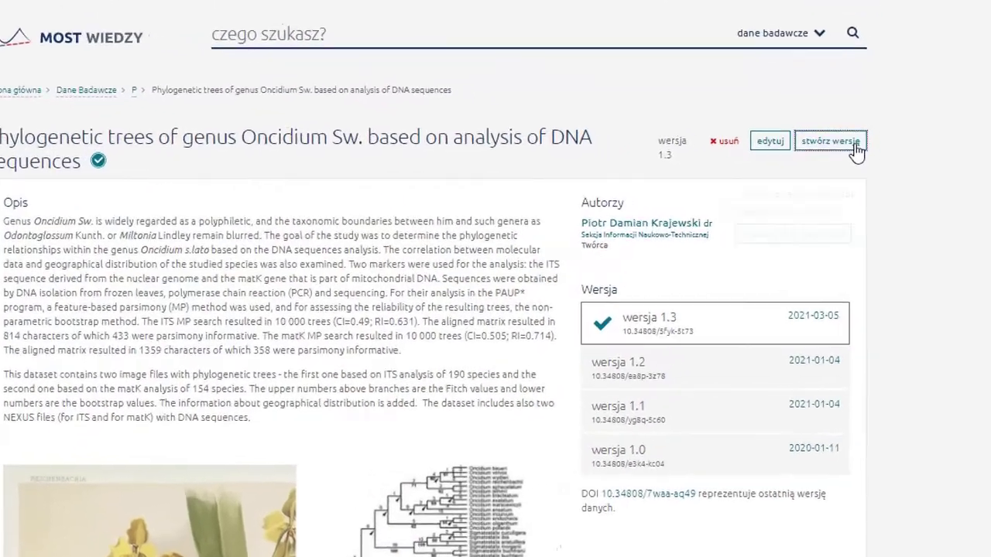
- Create version 1.4 of the published Oncidium Sw. phylogenetic trees dataset
click(873, 162)
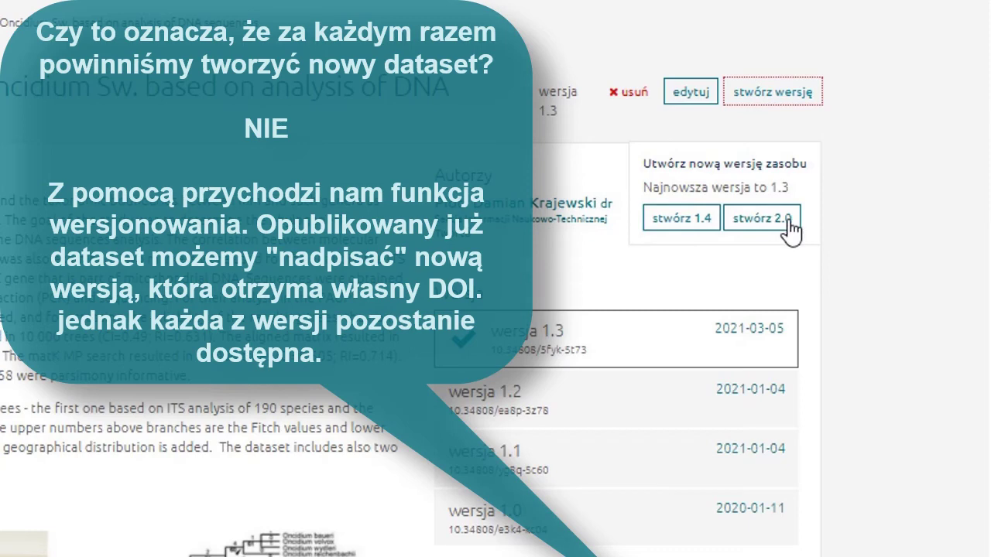
click(691, 232)
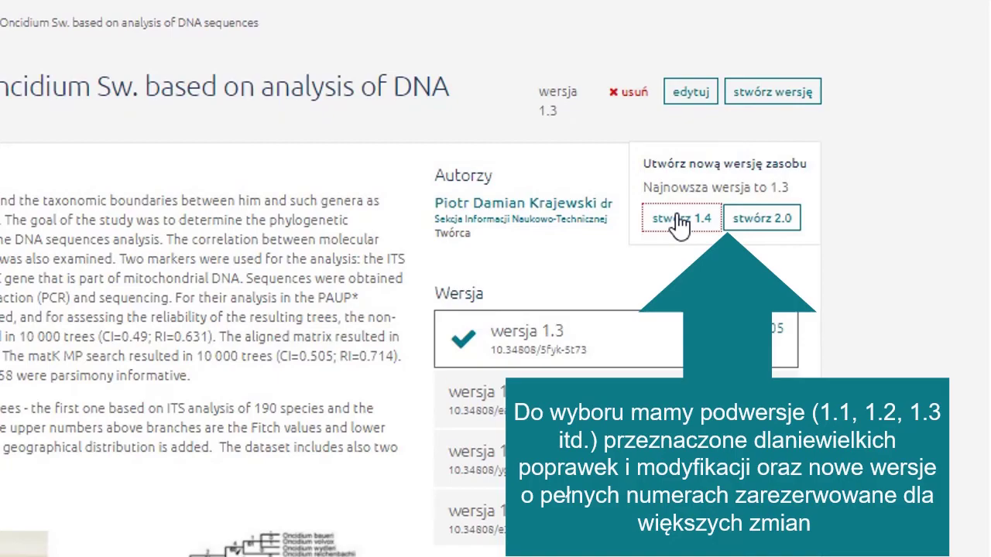
click(677, 220)
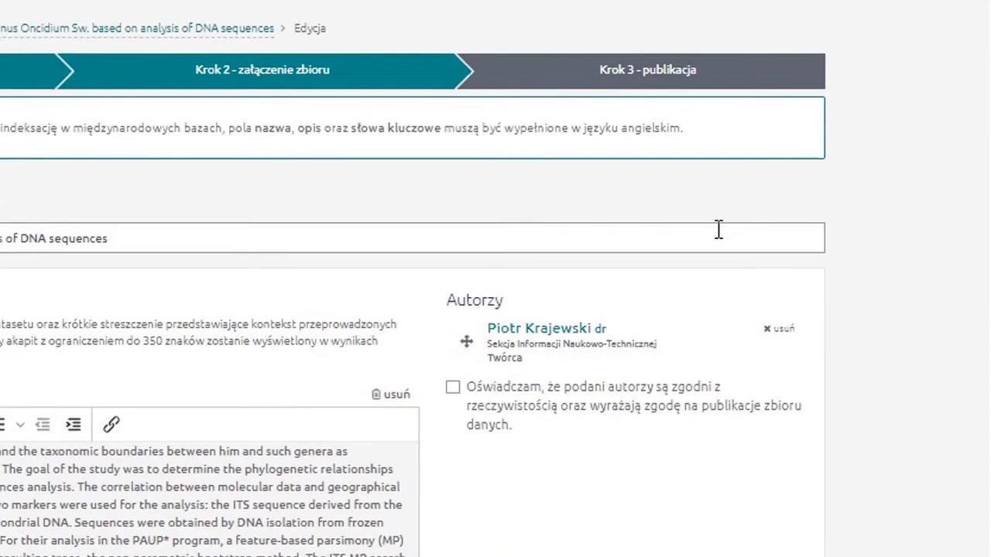
- Look through the new version's description, media and research data file sections
scroll(719, 230, down, 10)
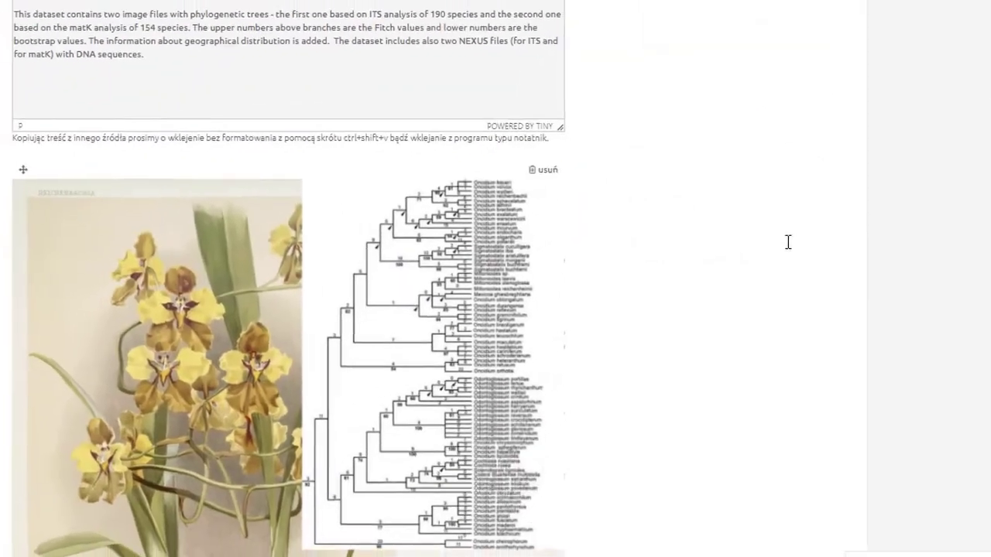
click(187, 61)
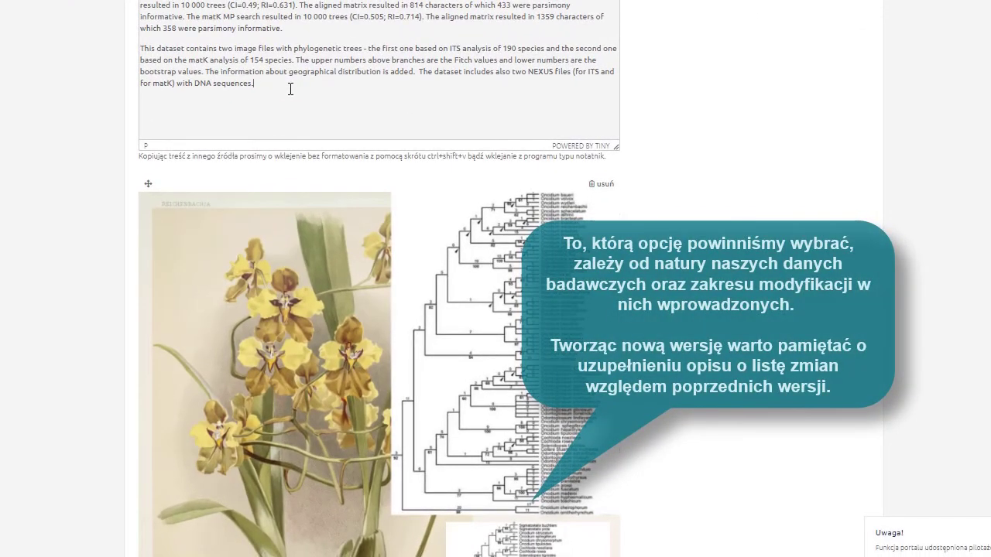
scroll(366, 120, down, 5)
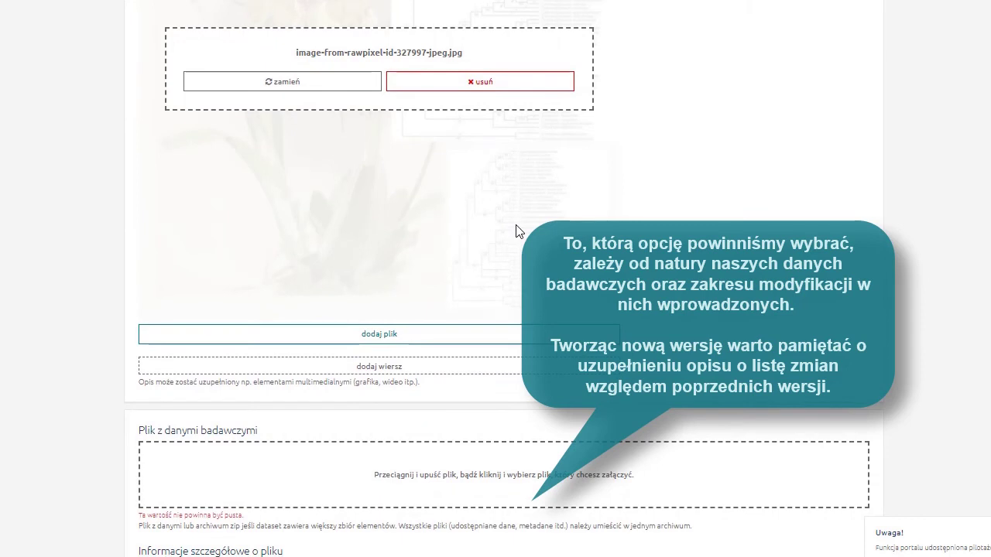
scroll(516, 231, down, 3)
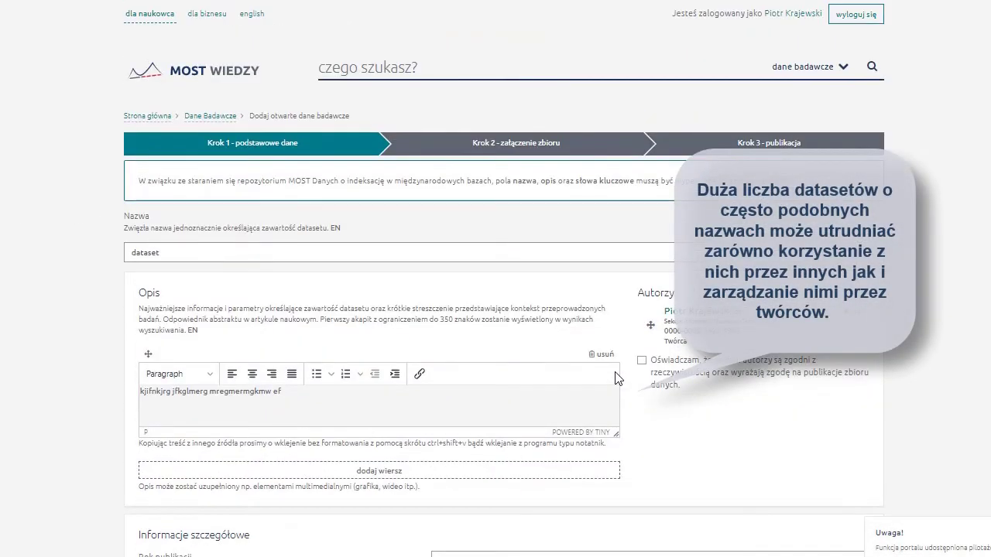
- Look through the detailed information of the draft named "dataset" as far as the series and keyword settings
scroll(515, 283, down, 1)
scroll(515, 282, down, 8)
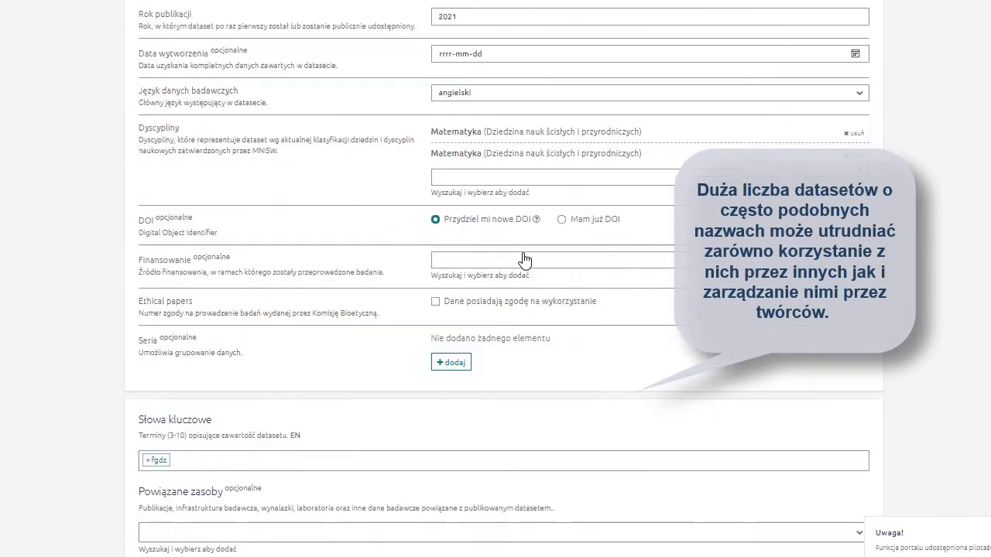
scroll(520, 253, up, 1)
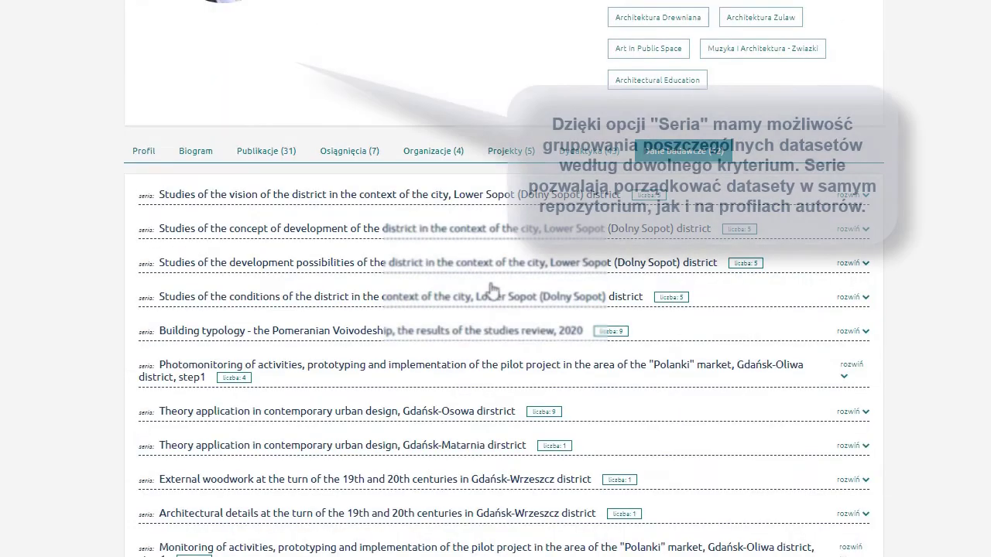
- Expand the Lower Sopot development concept, Lower Sopot conditions and Gdańsk-Osowa urban design series on the researcher's profile to view their datasets
scroll(491, 289, down, 3)
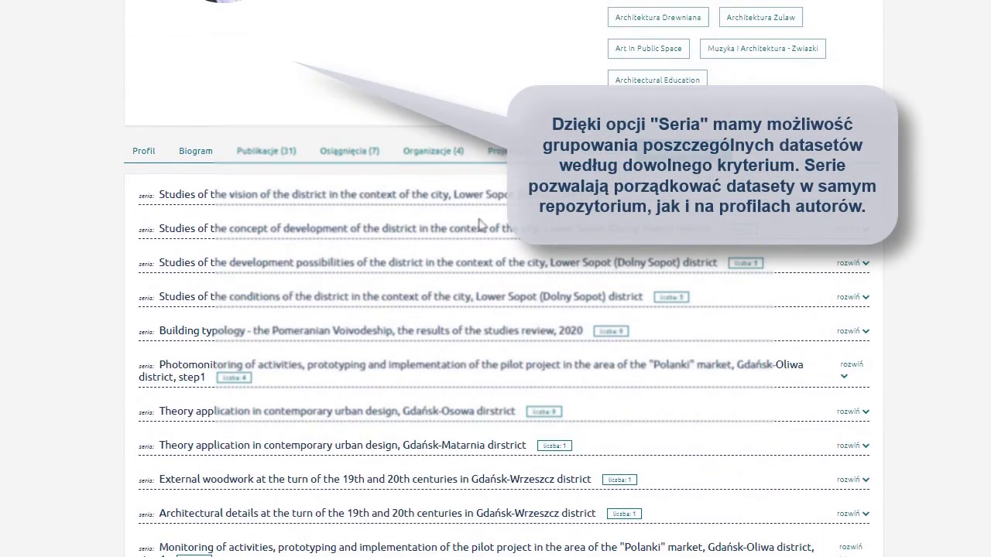
click(859, 229)
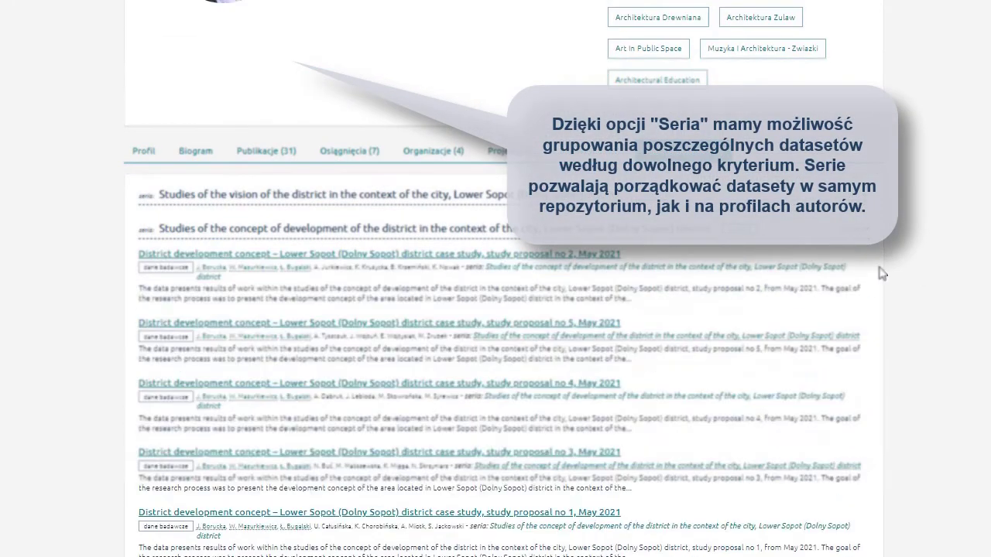
scroll(845, 267, down, 3)
scroll(845, 266, down, 3)
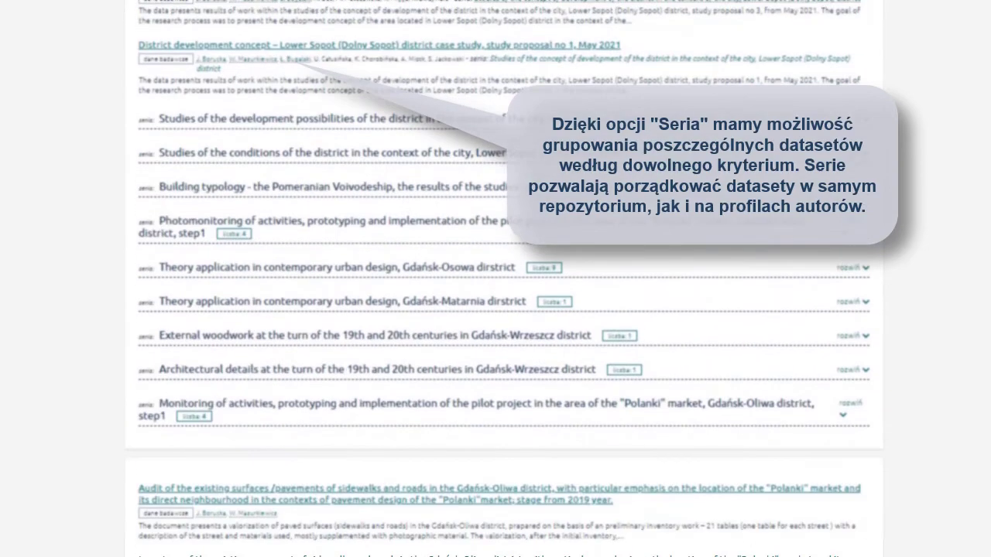
click(851, 152)
scroll(829, 268, down, 3)
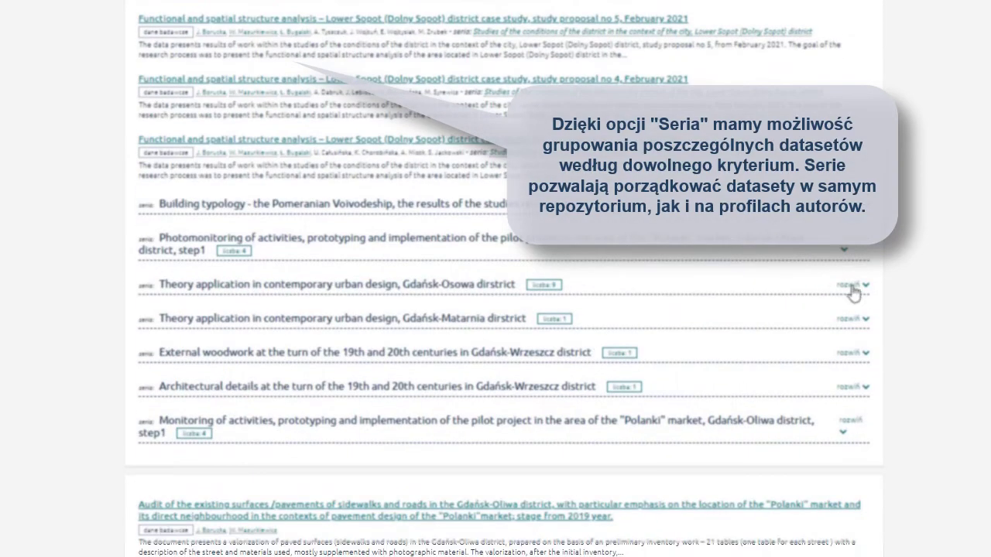
click(851, 287)
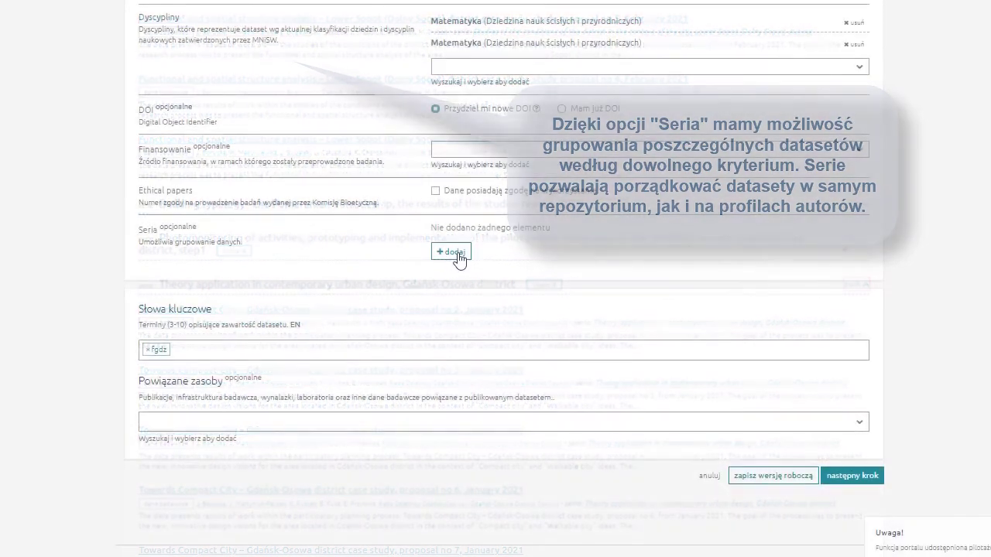
- Assign the dataset to a manually entered series named "Nowa Seria" and add another series entry
click(456, 257)
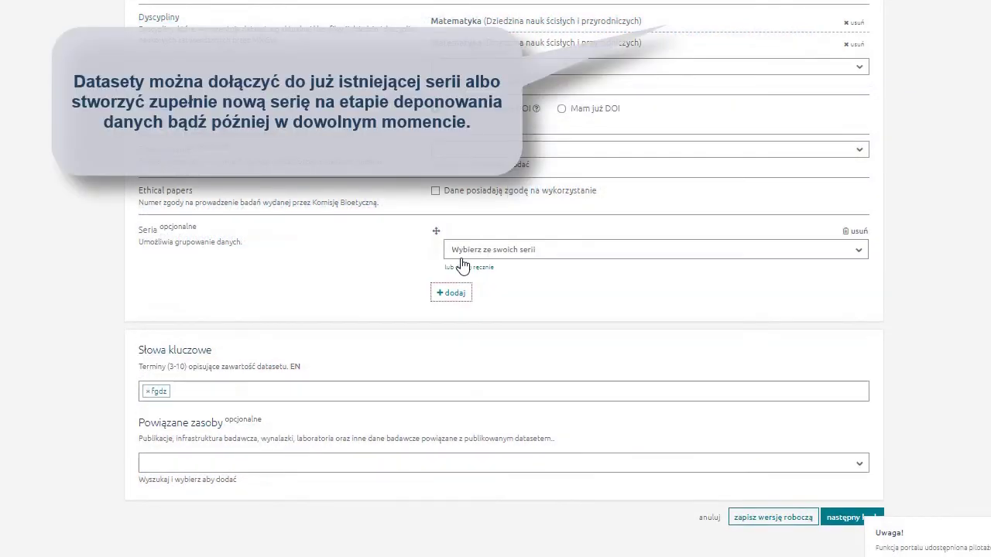
click(559, 253)
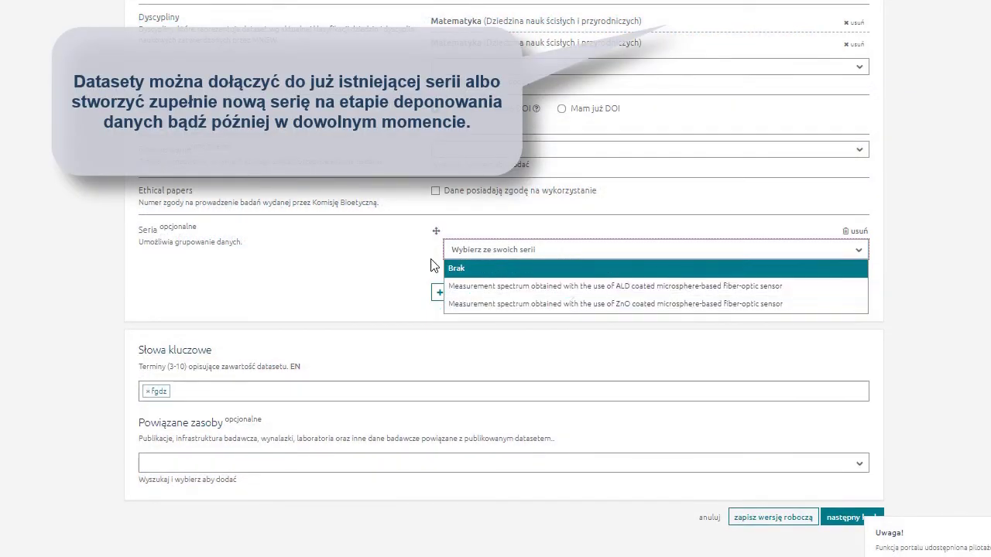
click(458, 268)
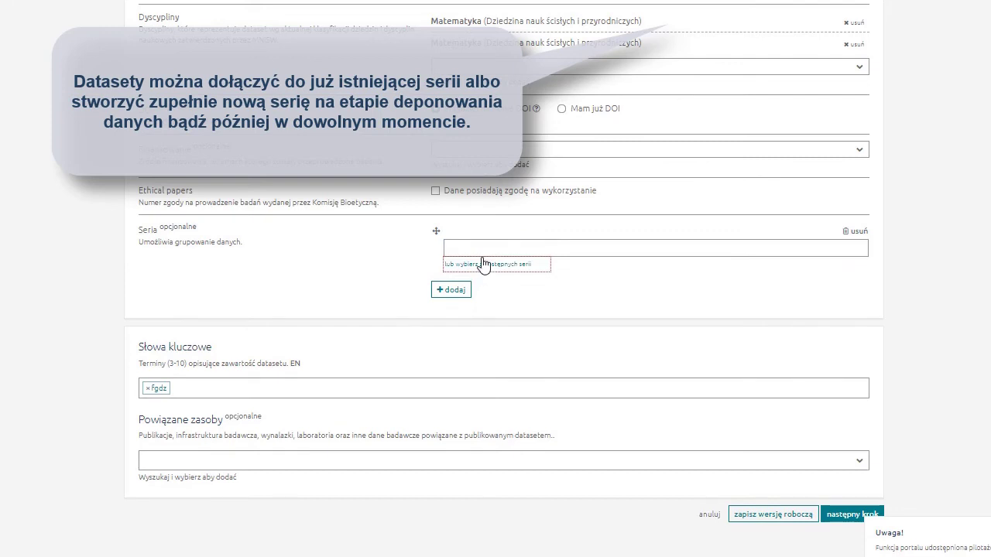
click(480, 267)
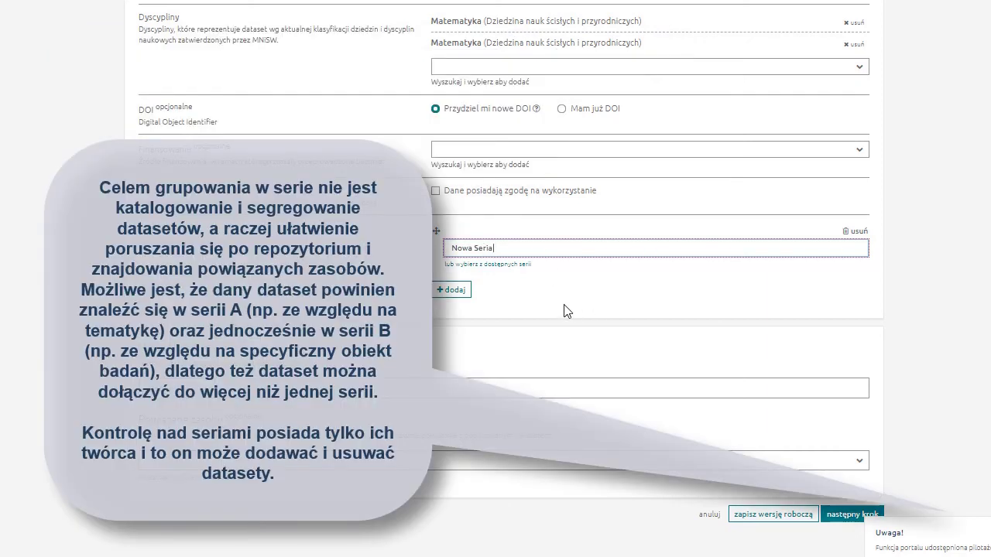
click(586, 302)
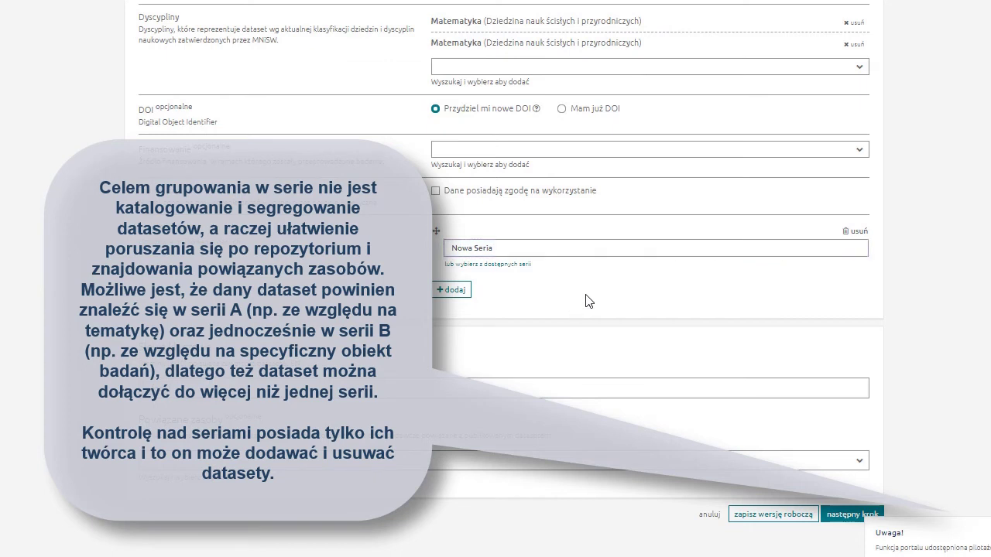
click(454, 290)
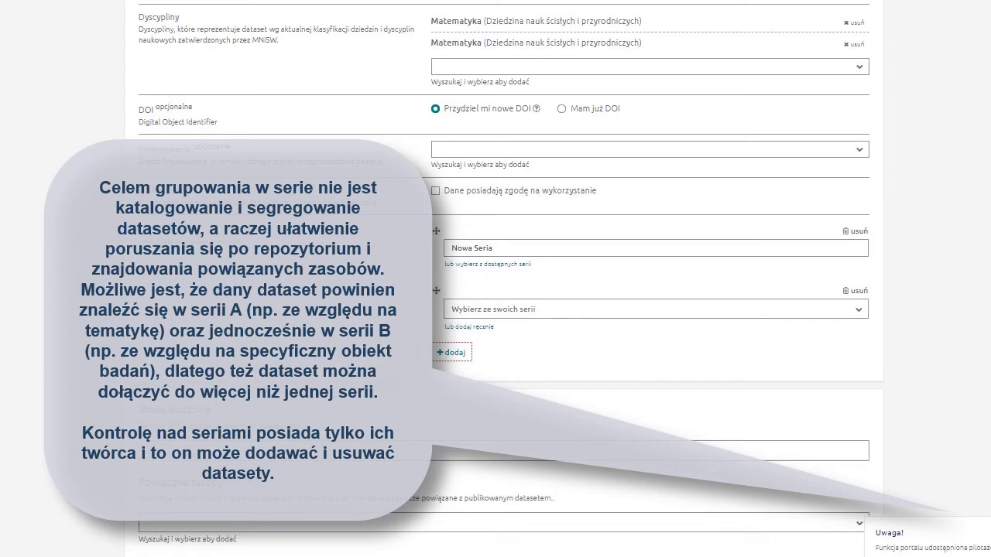
click(452, 353)
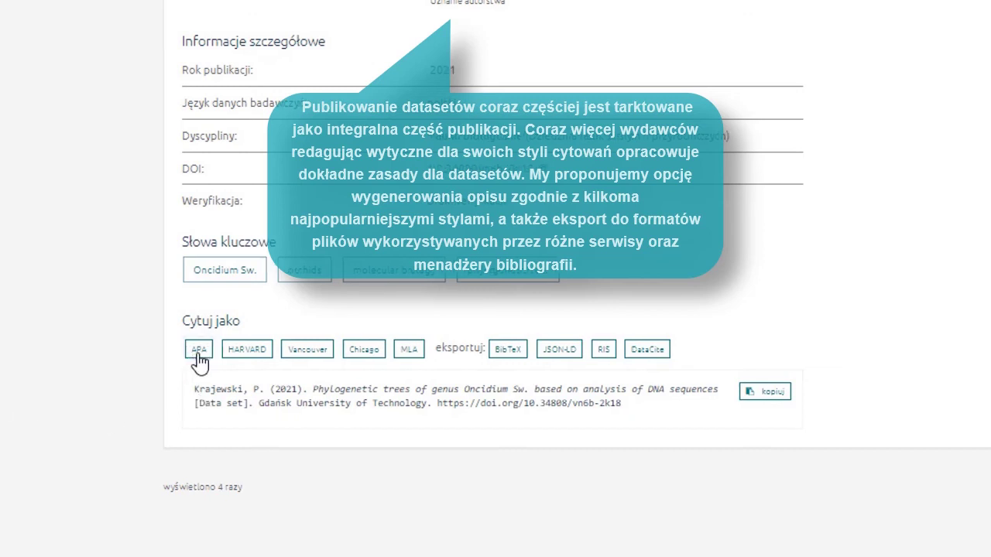
- View the dataset's citation in Harvard, Vancouver, Chicago and MLA styles and in the RIS and BibTeX export formats
click(249, 359)
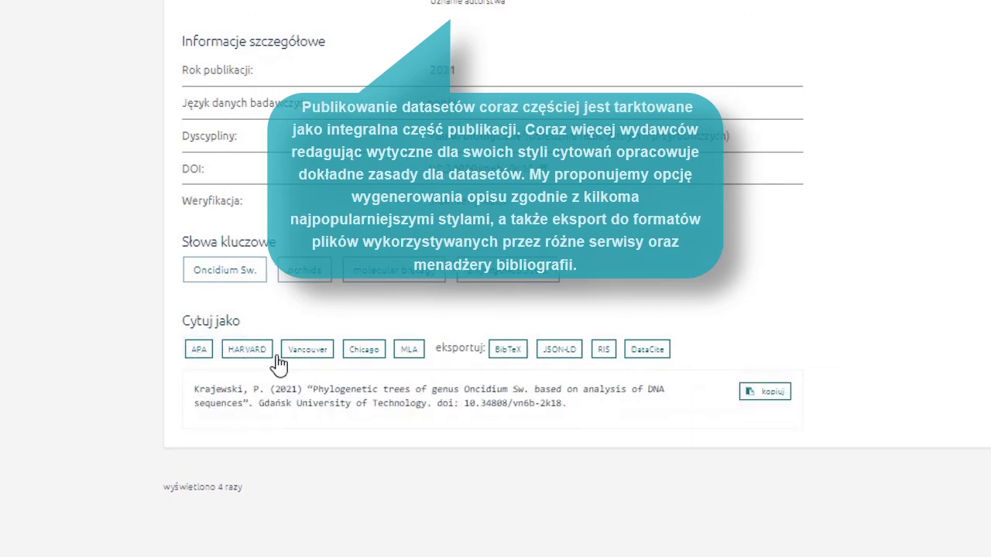
click(306, 357)
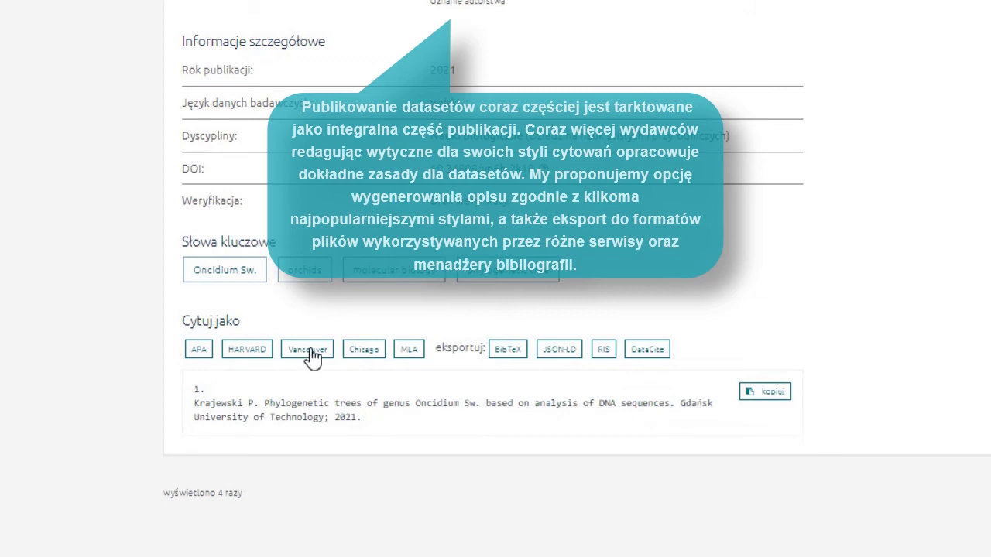
click(364, 358)
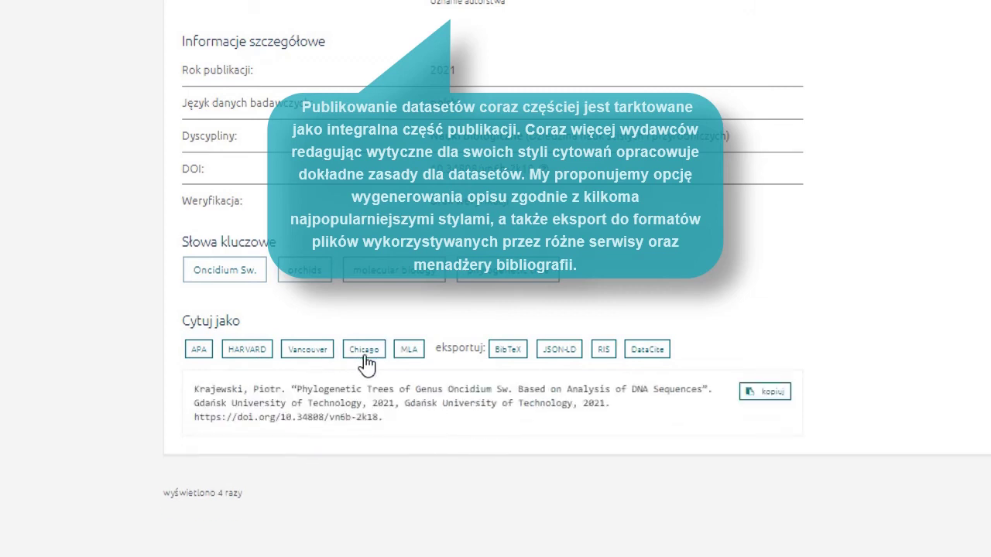
click(410, 350)
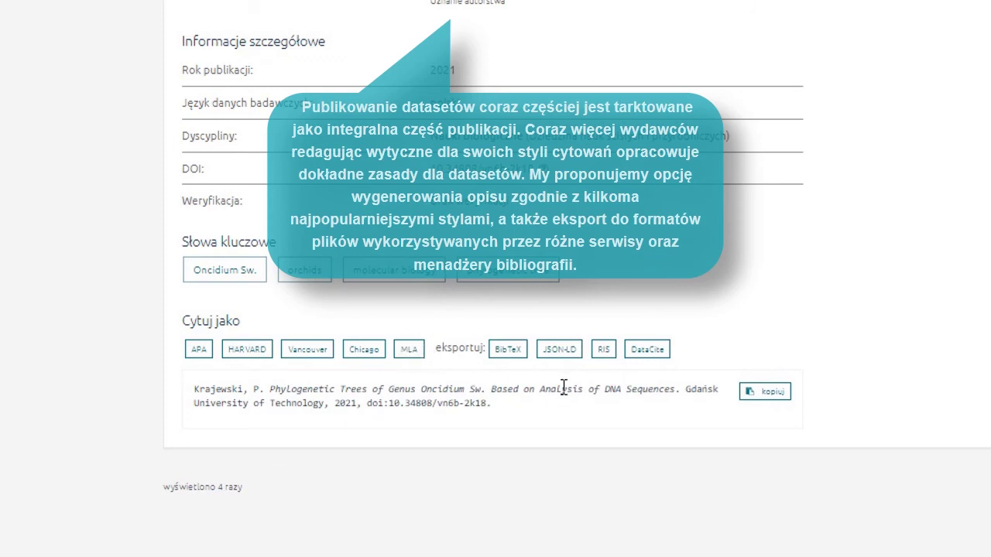
click(608, 358)
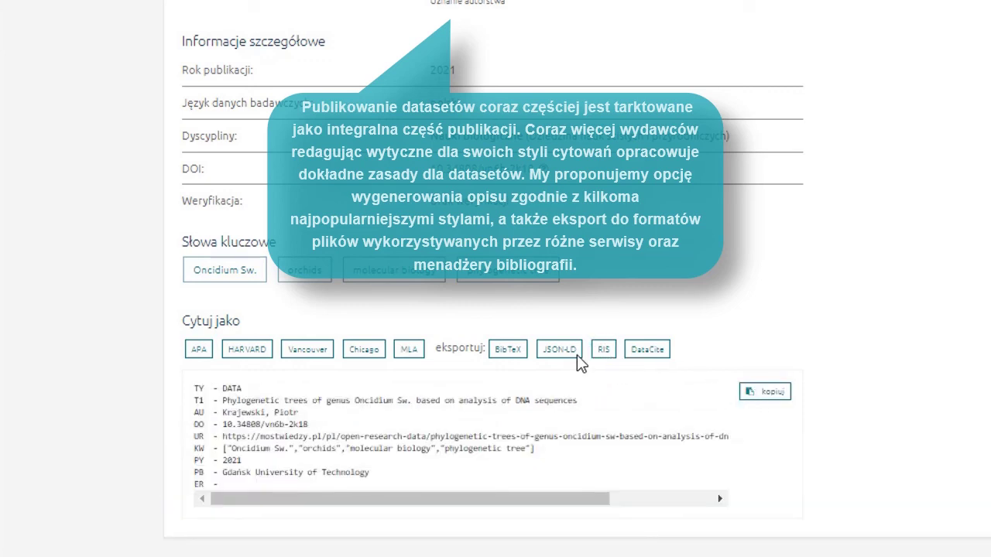
click(511, 353)
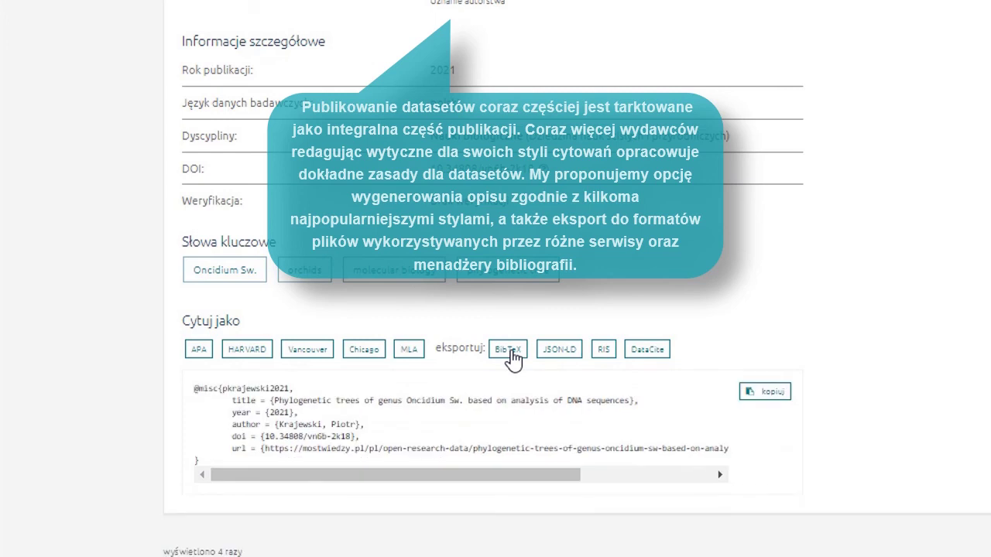